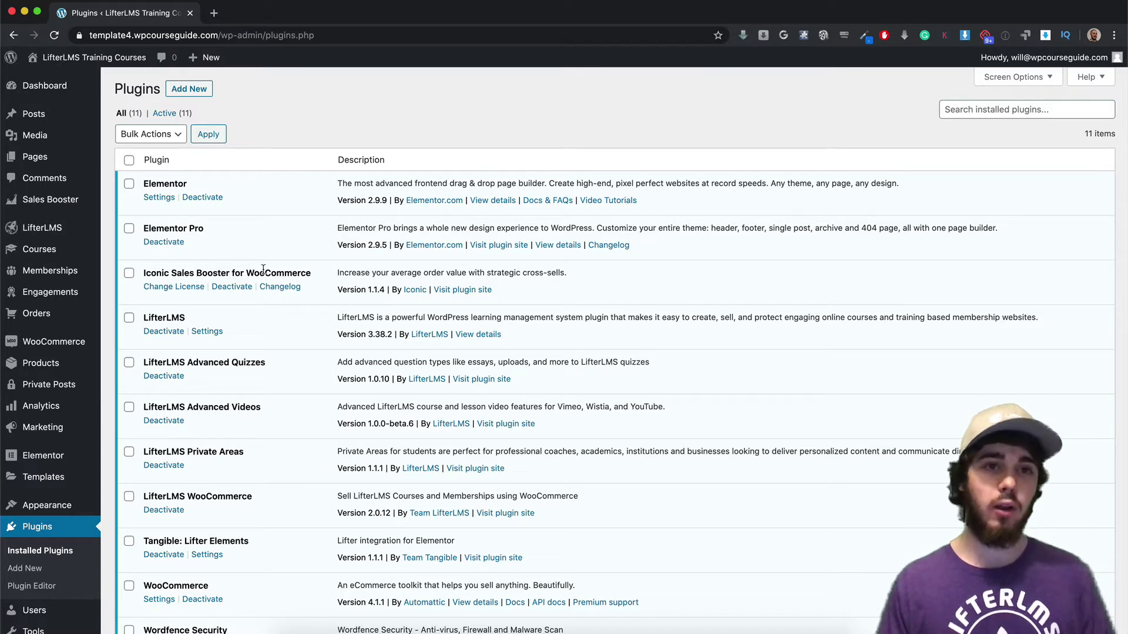
scroll(251, 305, down, 1)
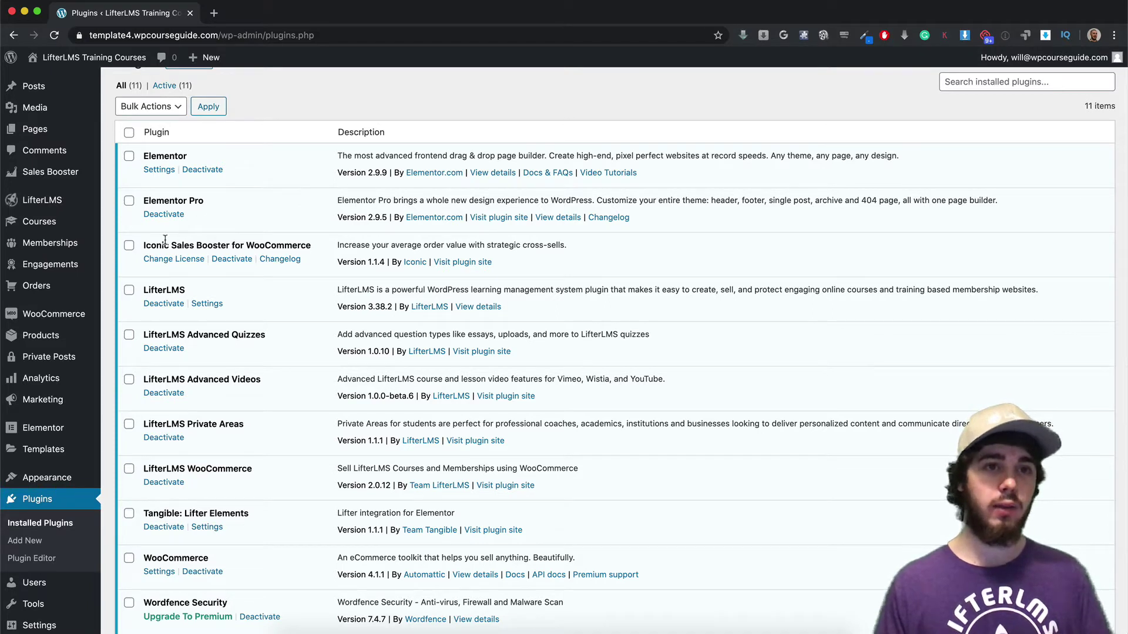
mouse_move(51, 200)
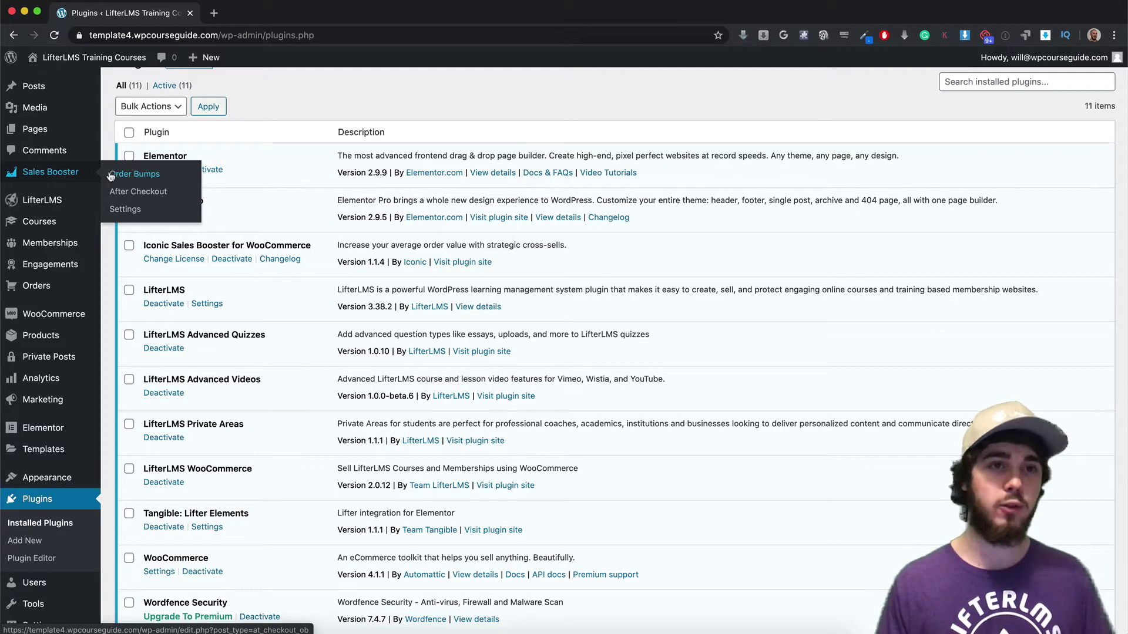
Step: Create a new after-checkout cross-sell titled 'General Cross-Sell'
click(127, 192)
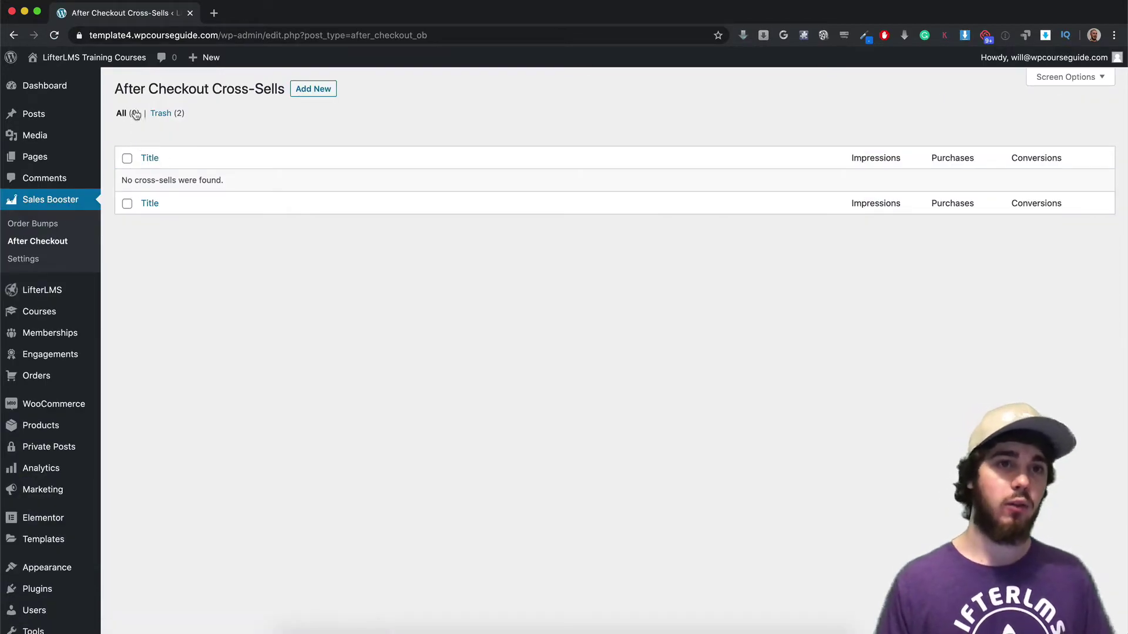
click(314, 92)
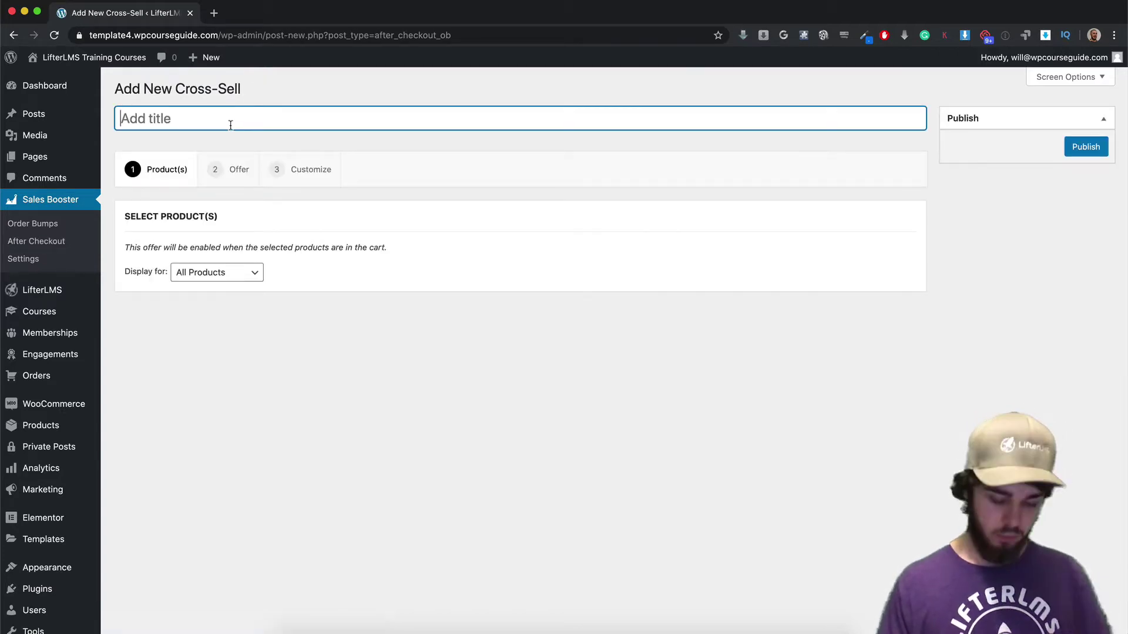
text(General C)
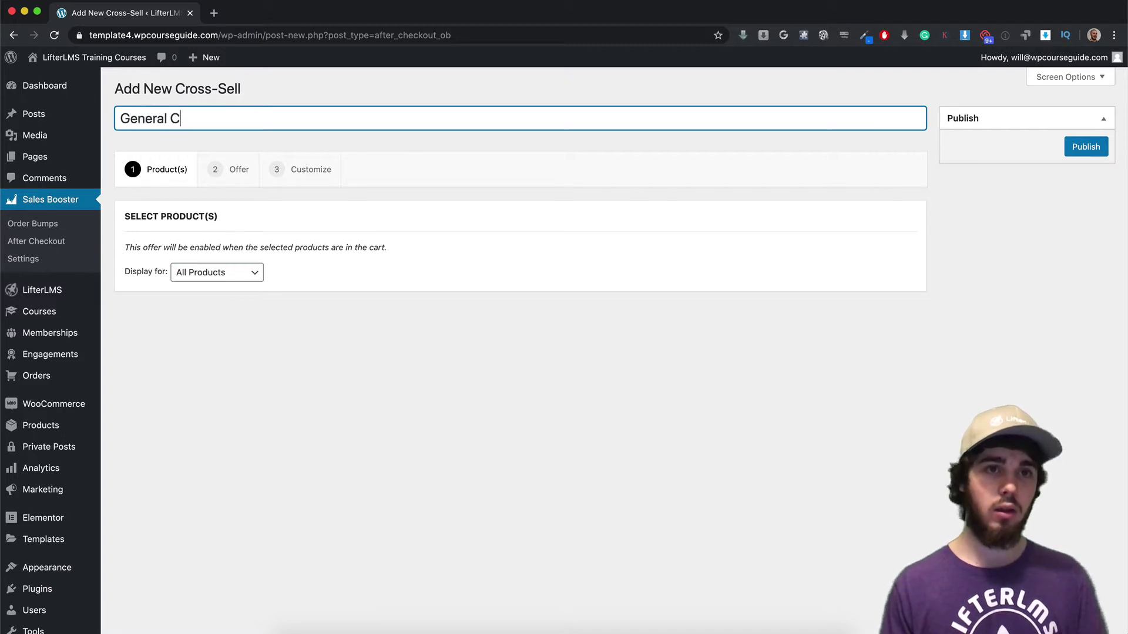
text(ross-Sell)
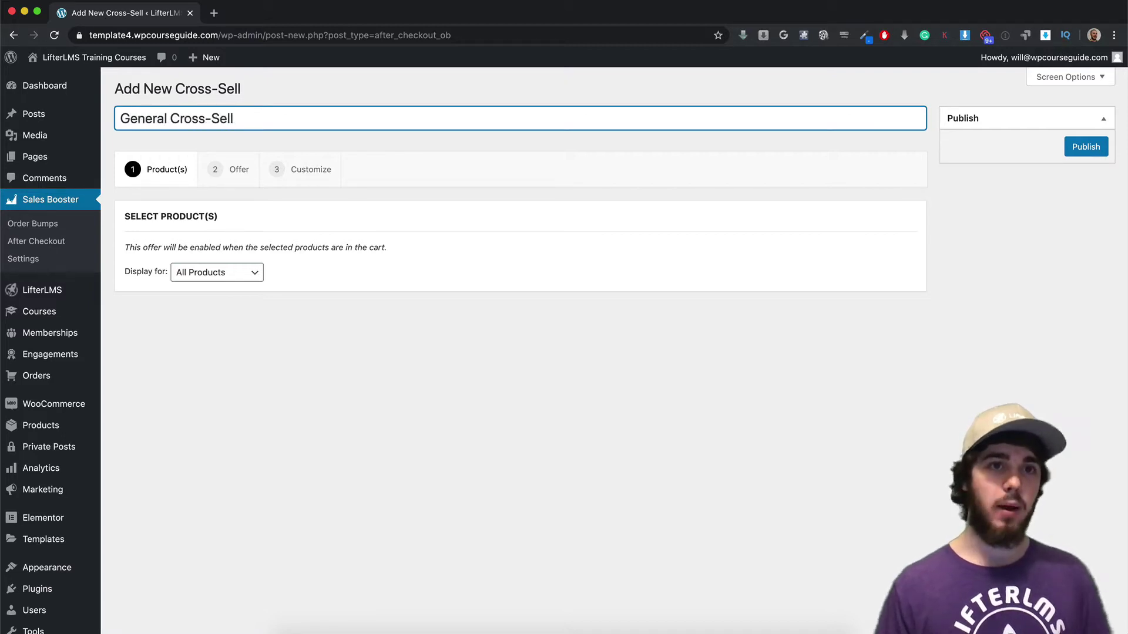
click(262, 104)
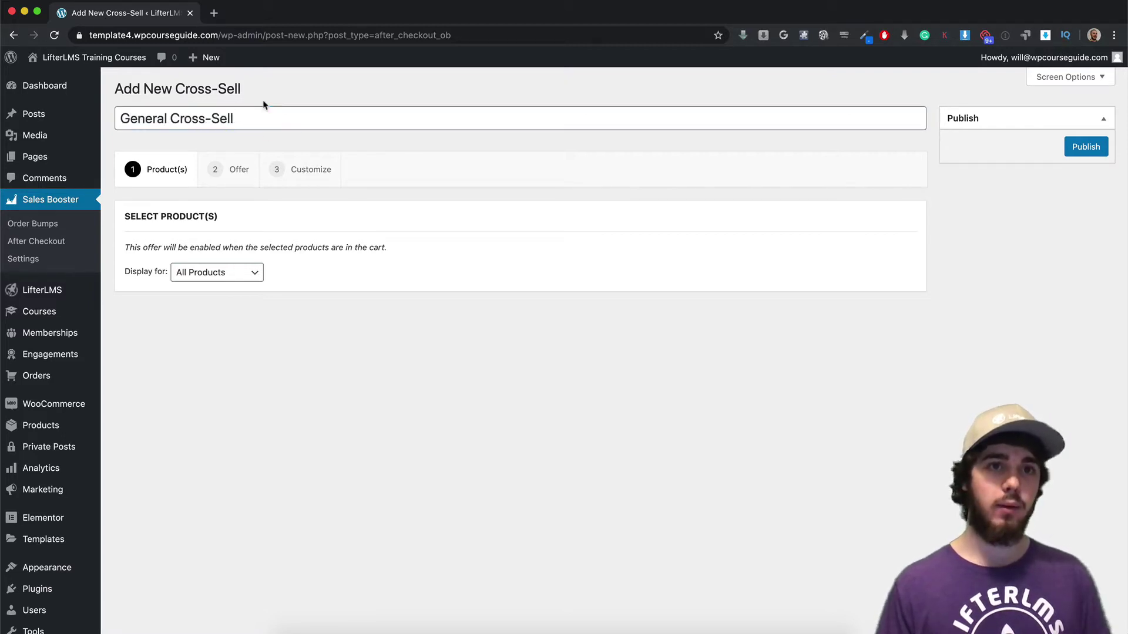
Step: Try 'Specific Products' targeting, then set Display for back to All Products
click(230, 271)
click(225, 288)
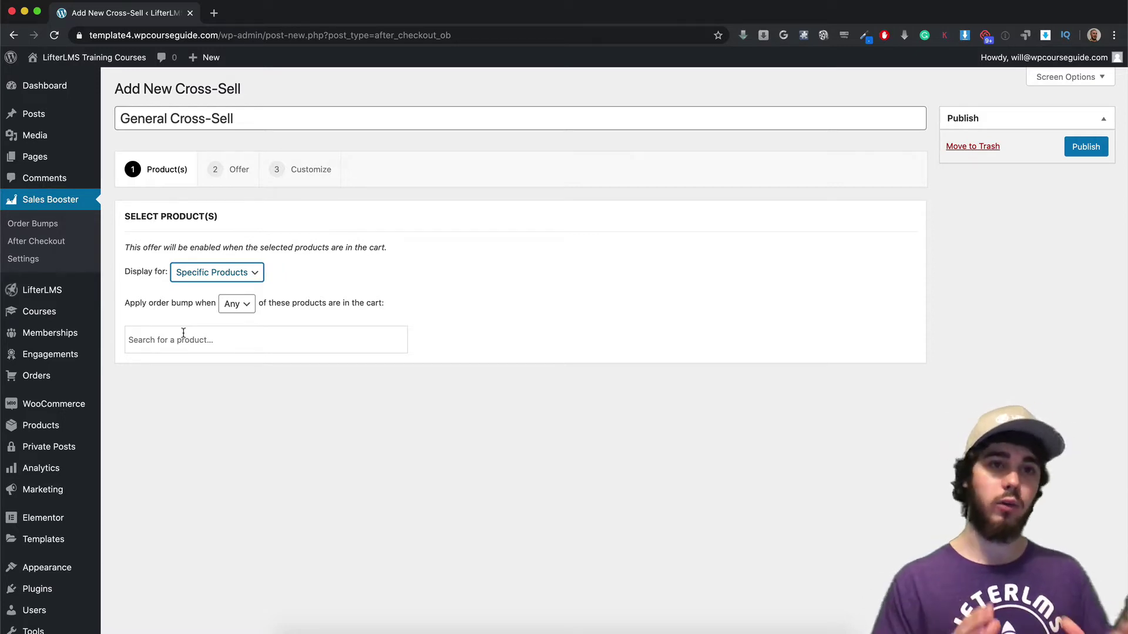
click(215, 273)
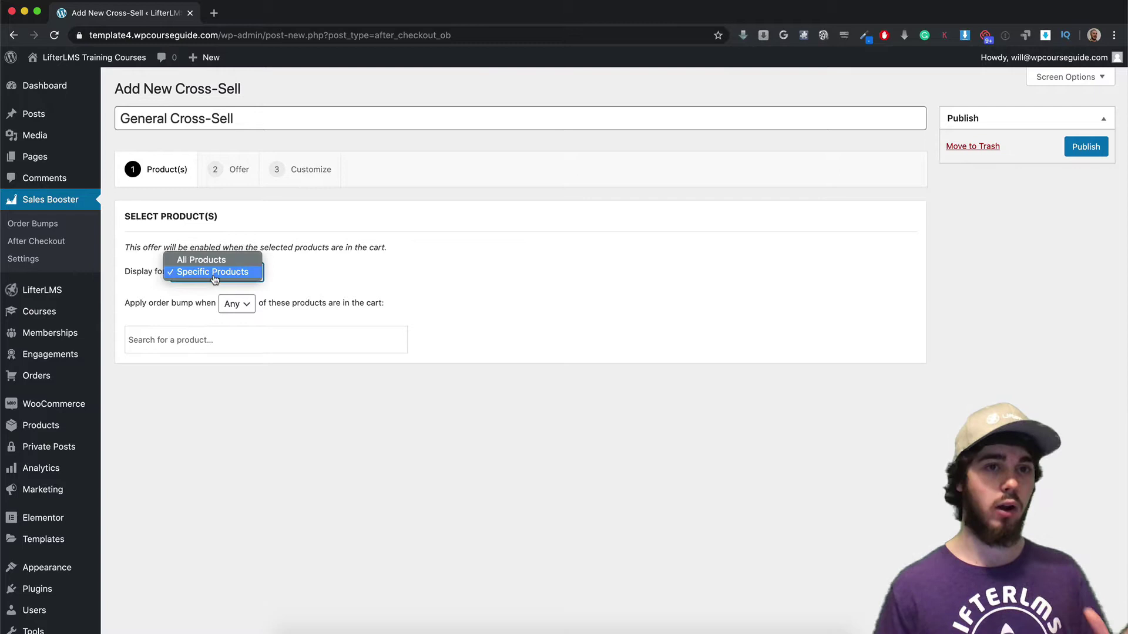
click(221, 263)
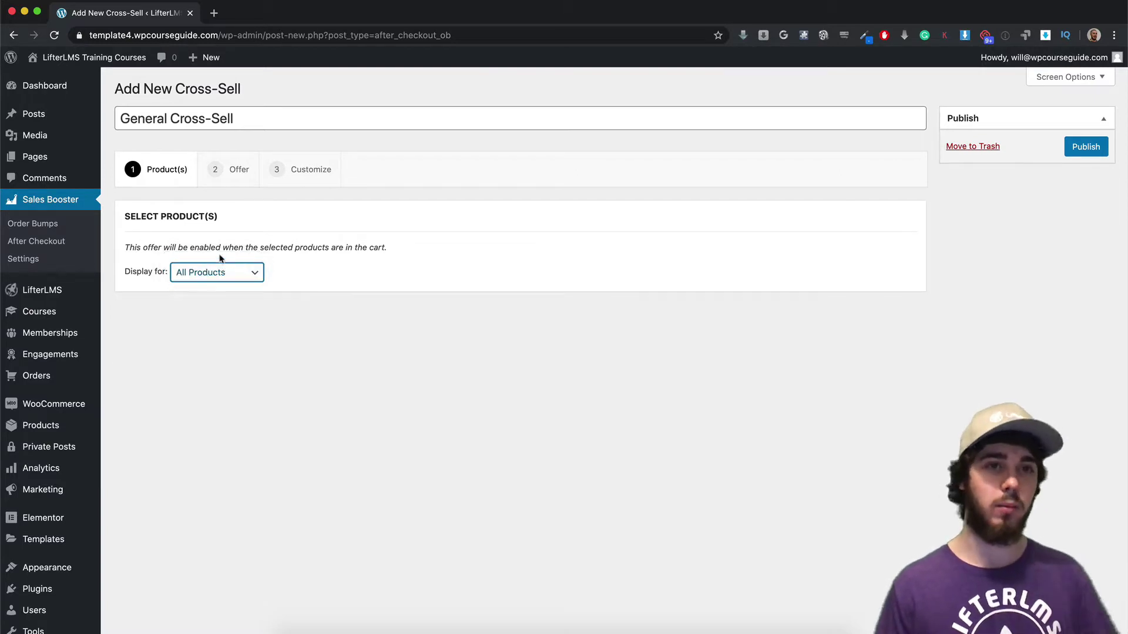
Step: Move to the Offer step and start a new product from the Products list in another tab
click(236, 173)
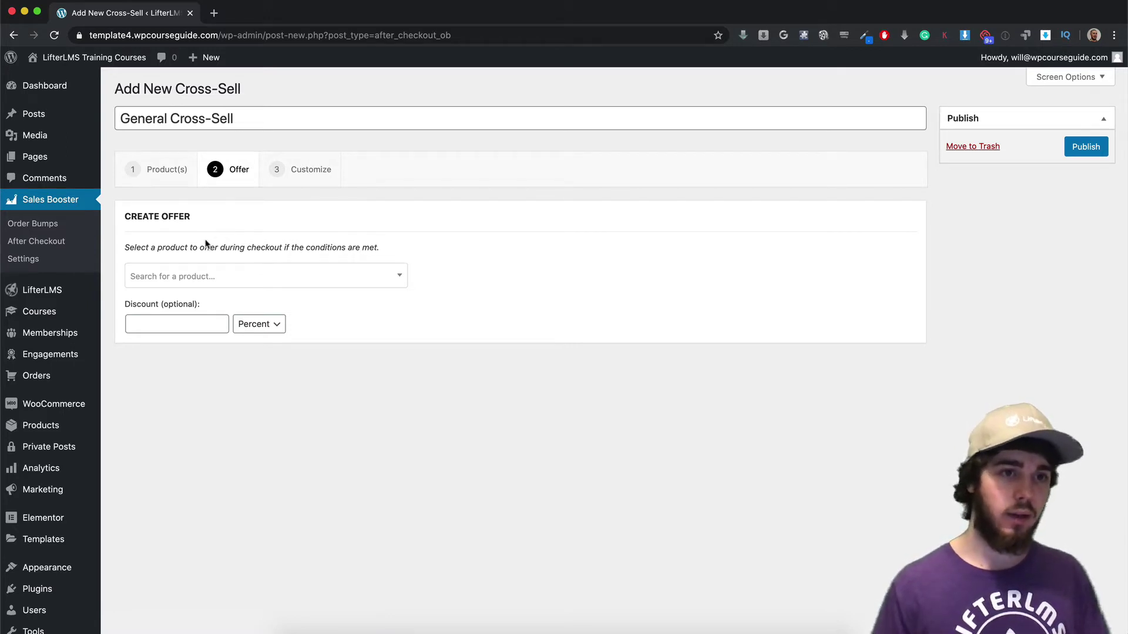
right_click(24, 425)
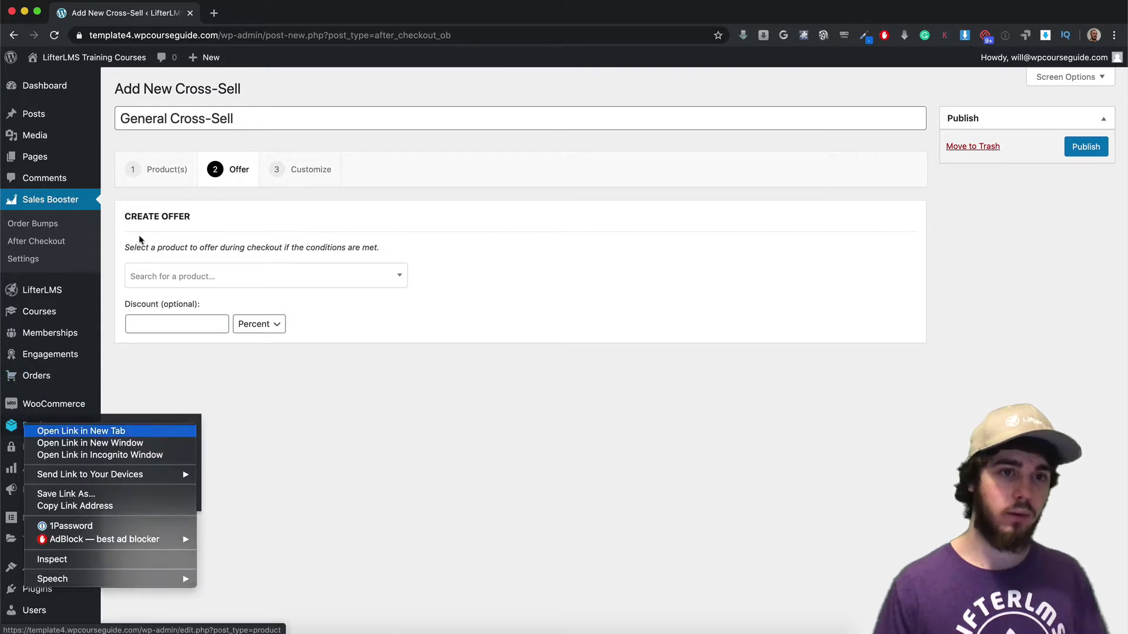
click(81, 431)
click(274, 13)
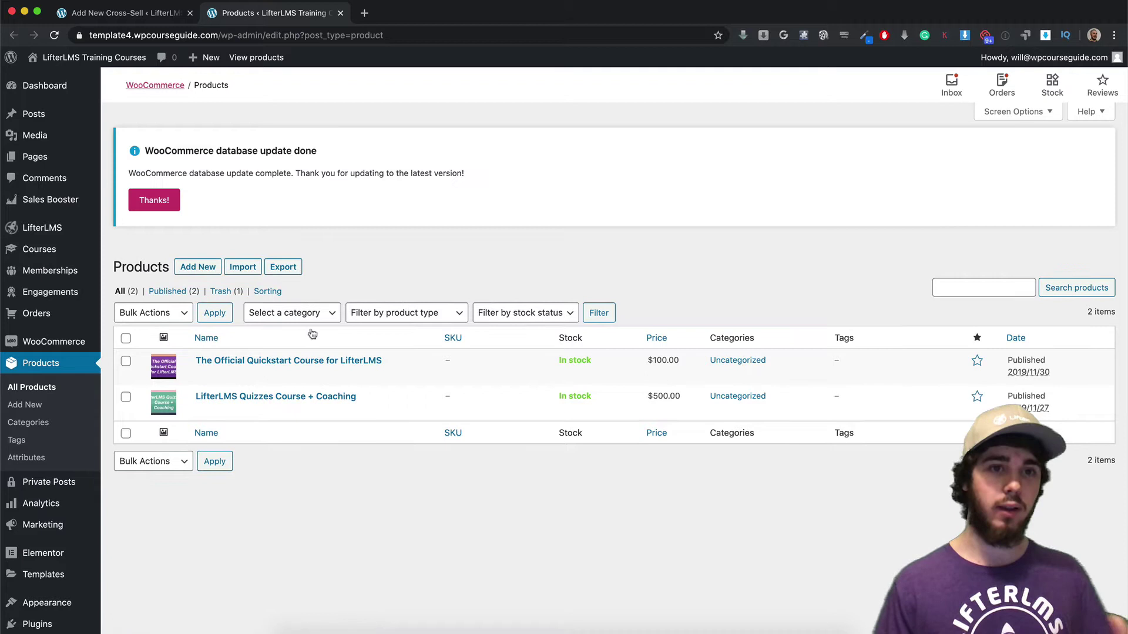
click(195, 269)
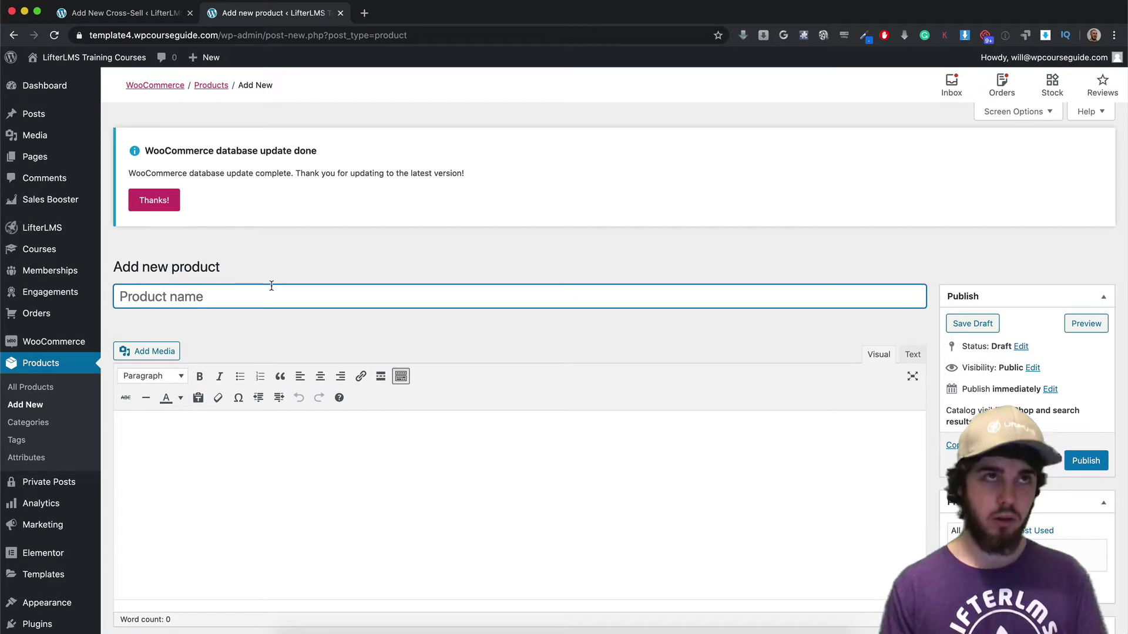
text(Coaching program)
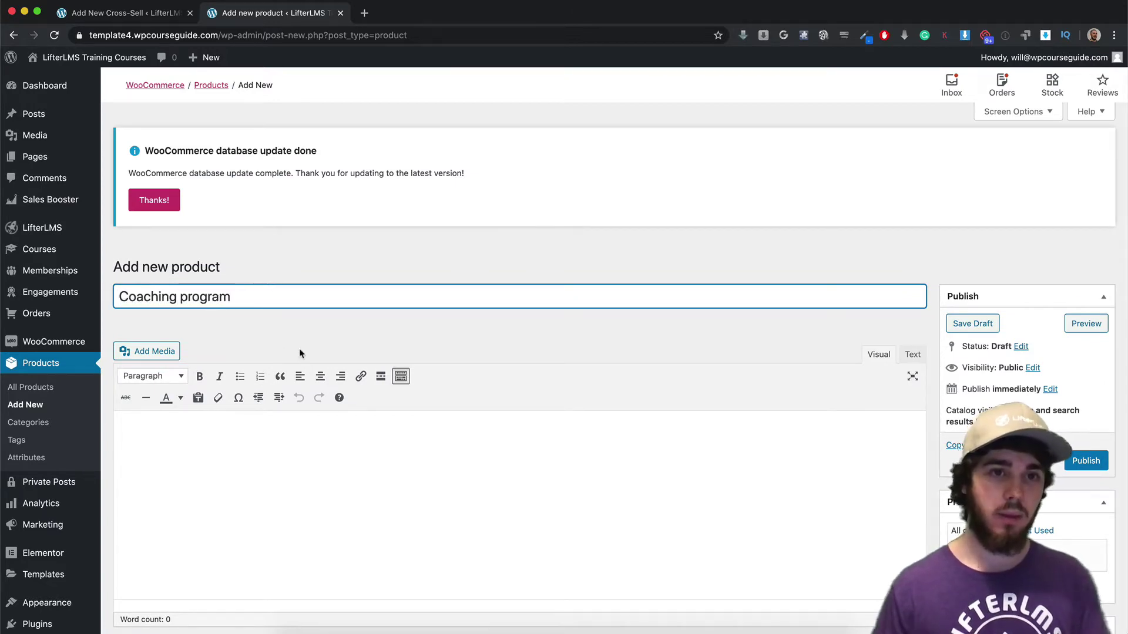
scroll(294, 361, down, 1)
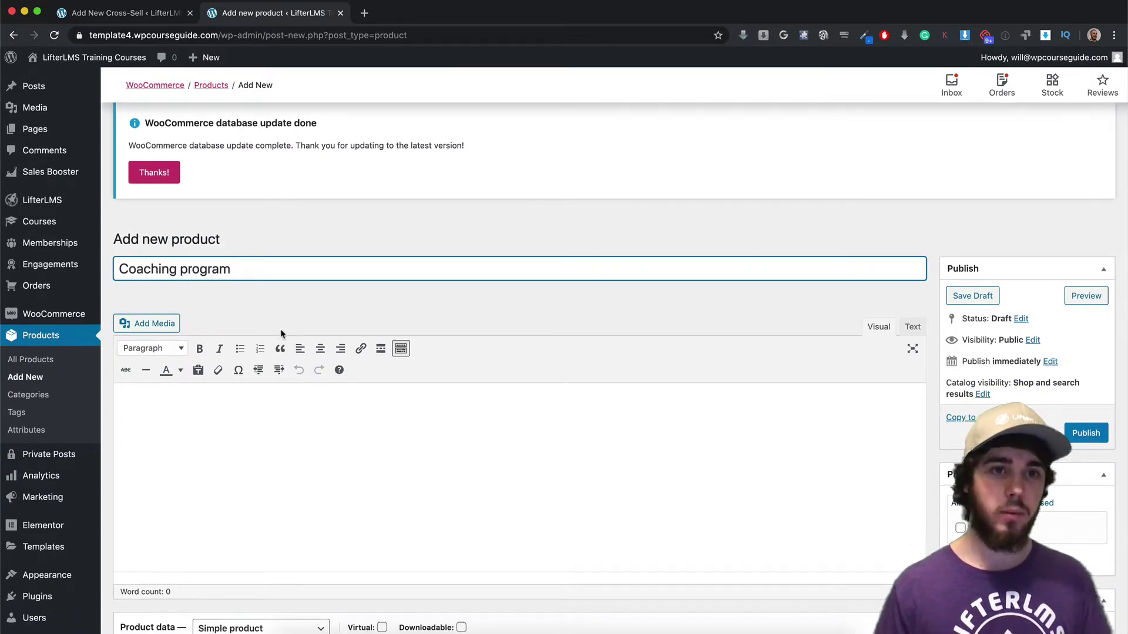
scroll(281, 333, down, 2)
scroll(272, 354, down, 1)
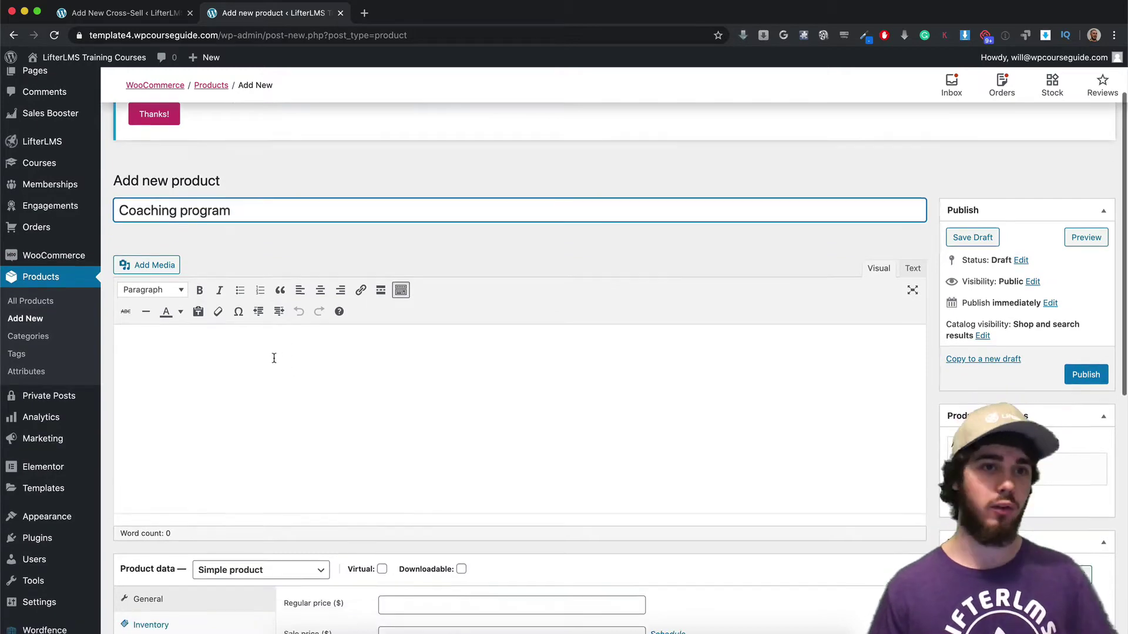
scroll(273, 352, down, 1)
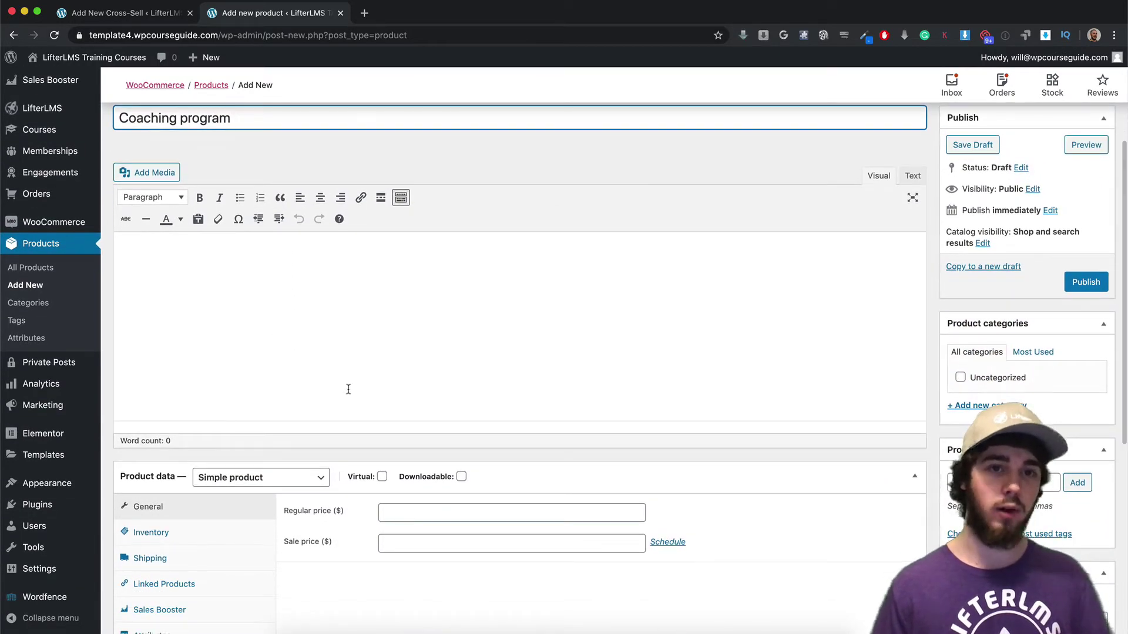
Step: Make 'Coaching program' virtual at regular price 1000 with the mountain landscape image
click(384, 479)
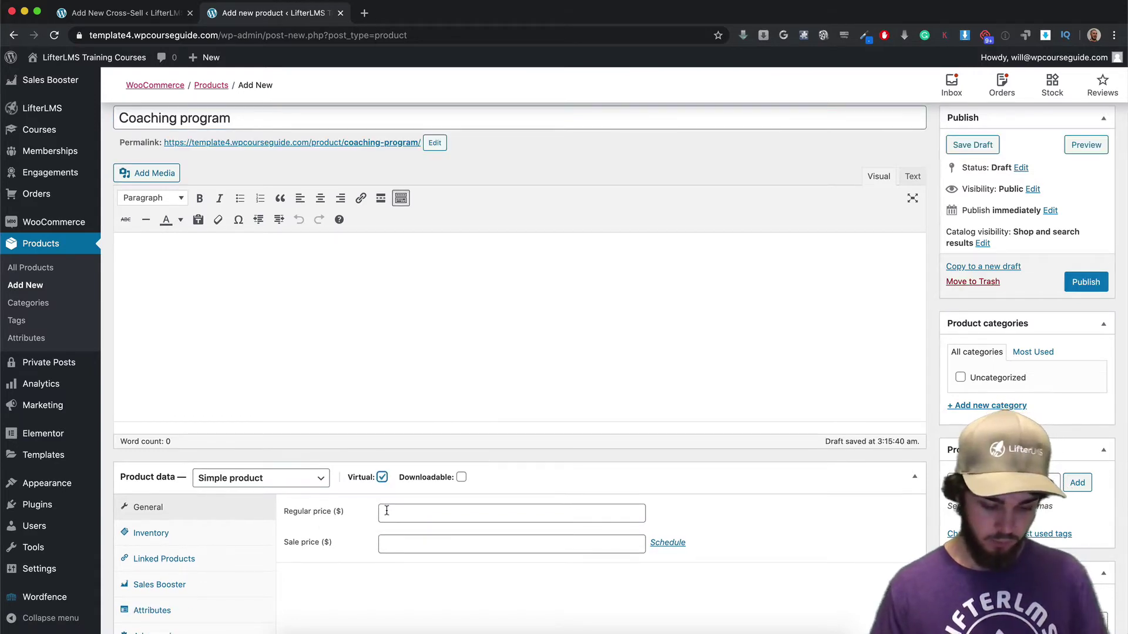
click(383, 509)
text(1000)
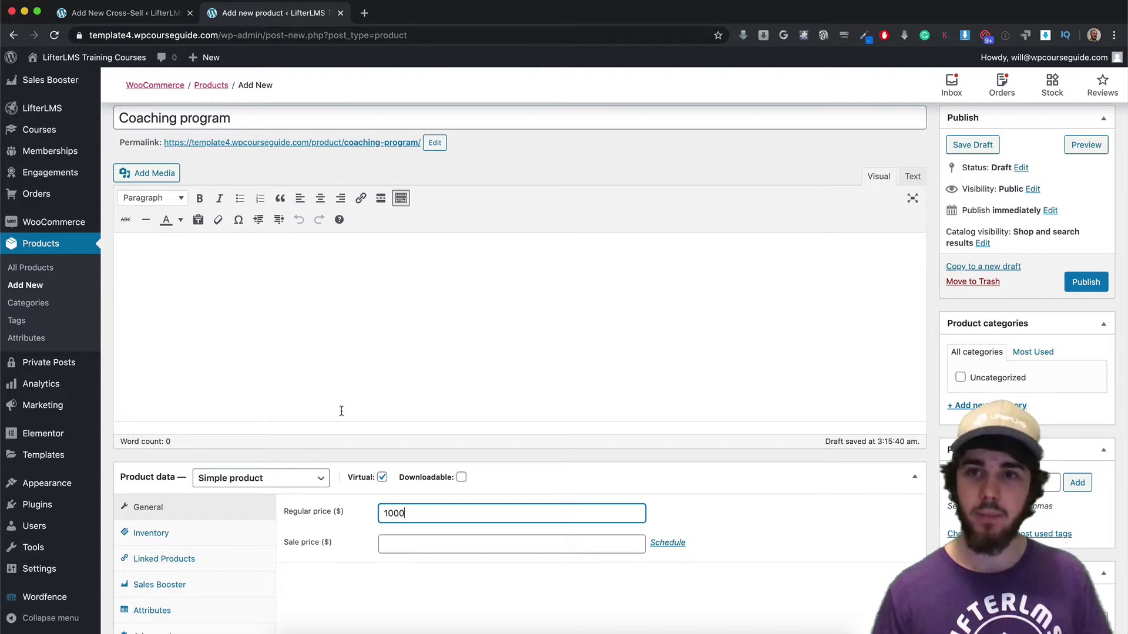
scroll(907, 369, down, 5)
scroll(917, 386, down, 3)
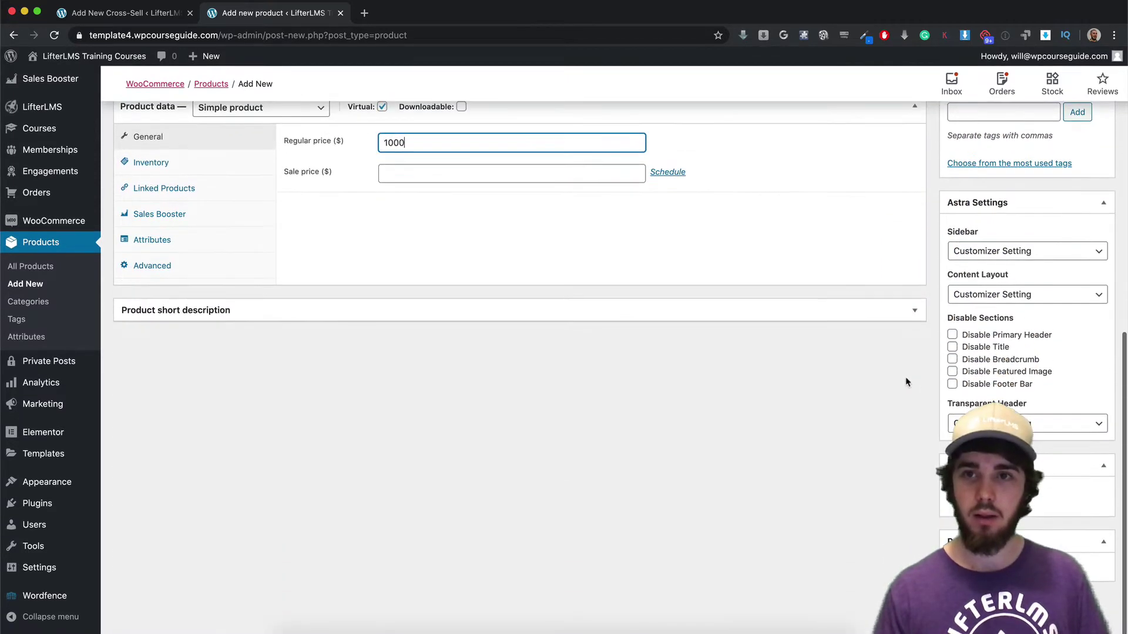
click(978, 496)
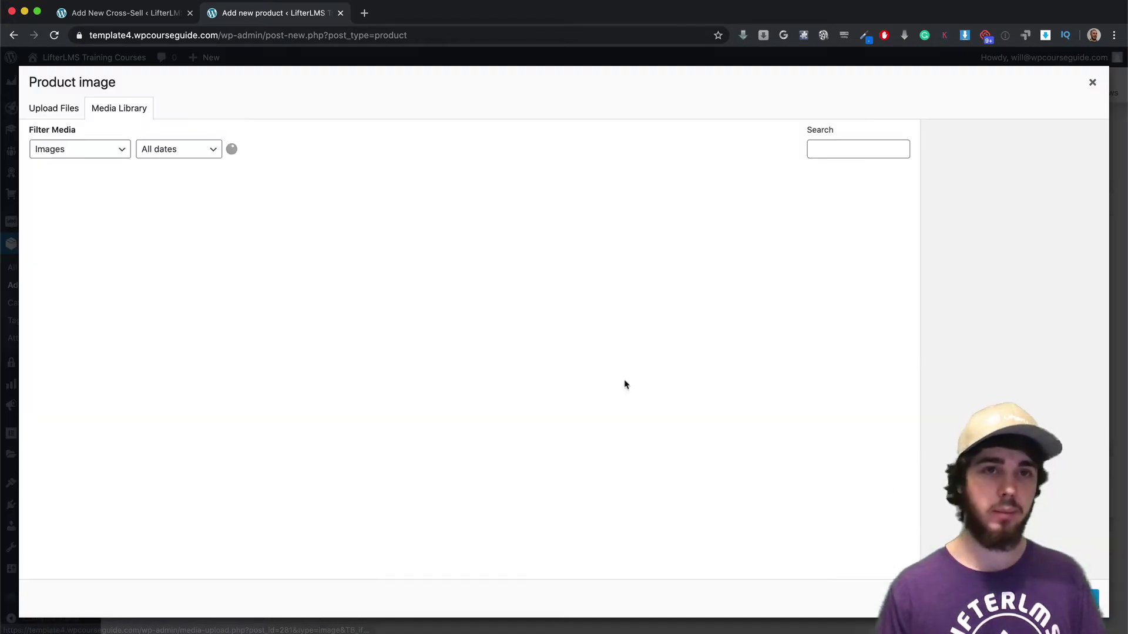
click(287, 241)
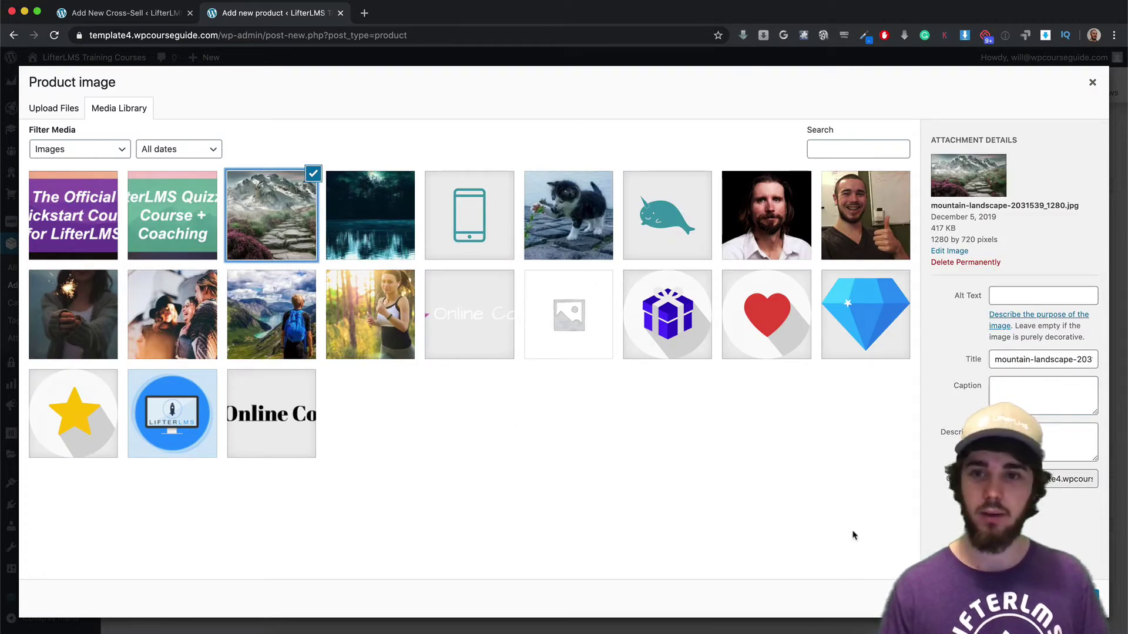
click(1040, 596)
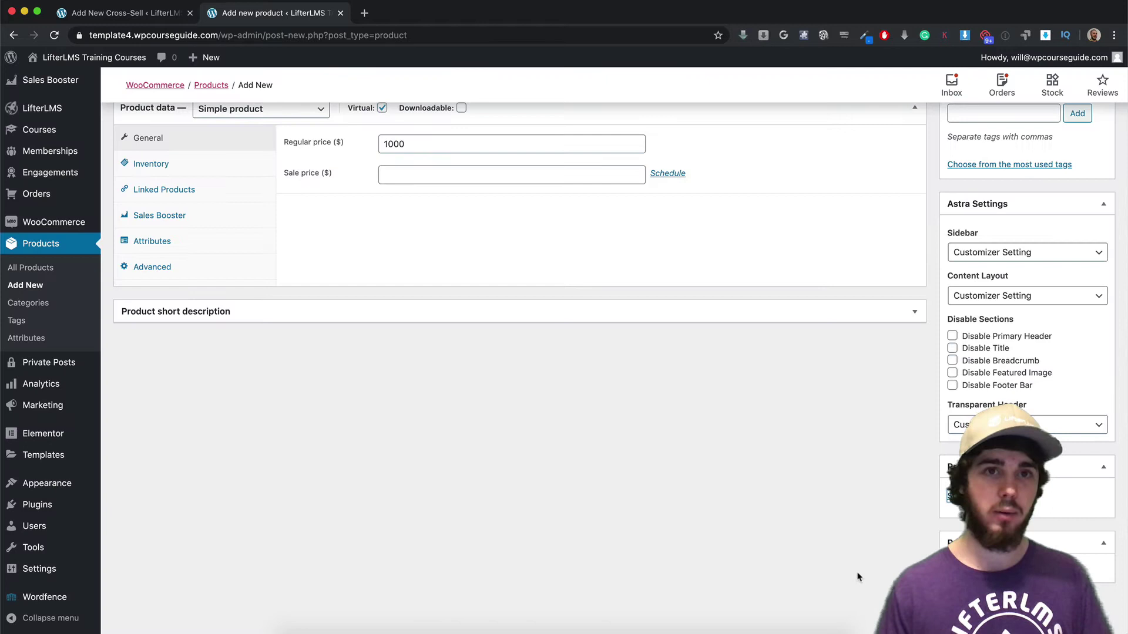
scroll(852, 570, up, 2)
scroll(852, 571, up, 2)
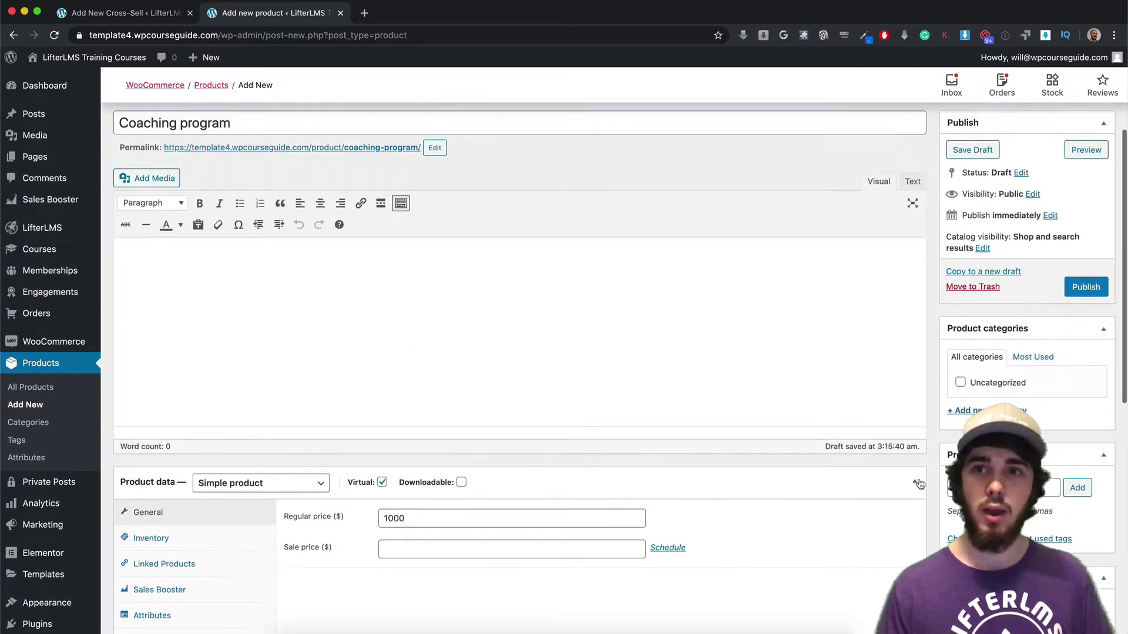
scroll(852, 570, up, 1)
Step: Publish the Coaching program product and select its title for reuse
click(1089, 344)
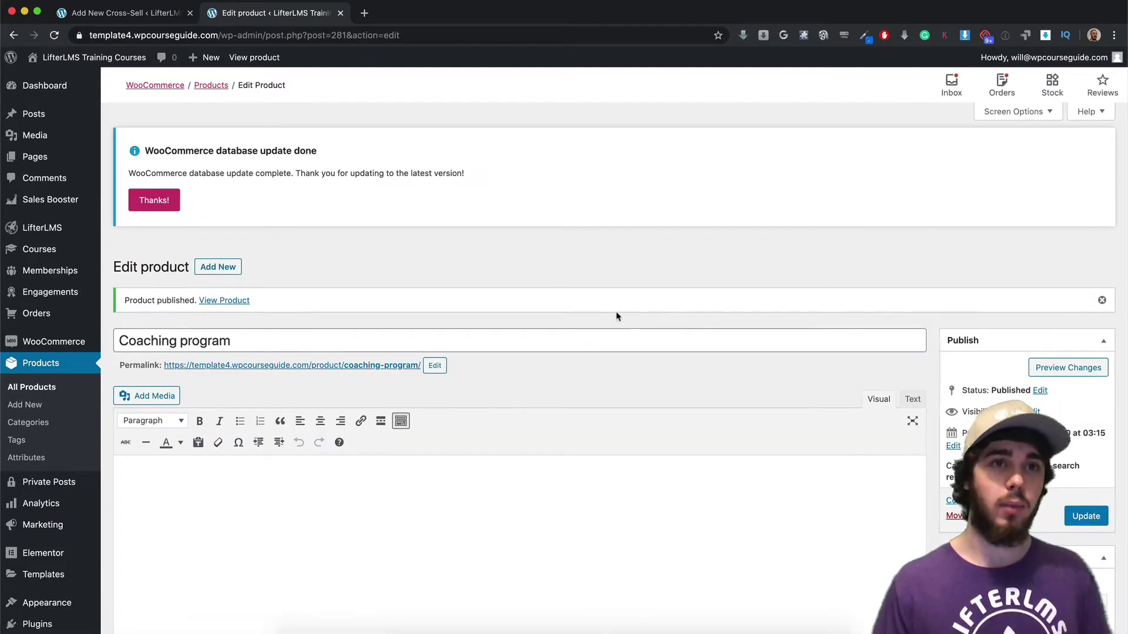
triple_click(212, 331)
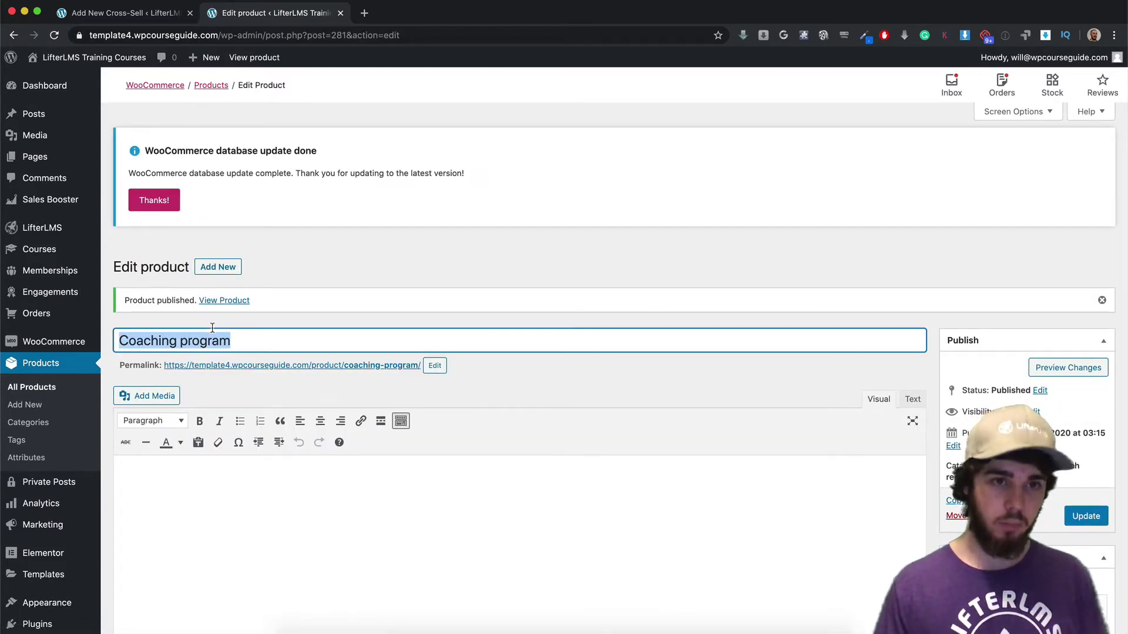
Step: Back in the cross-sell draft, choose Coaching program (#281) as the offered product
click(137, 13)
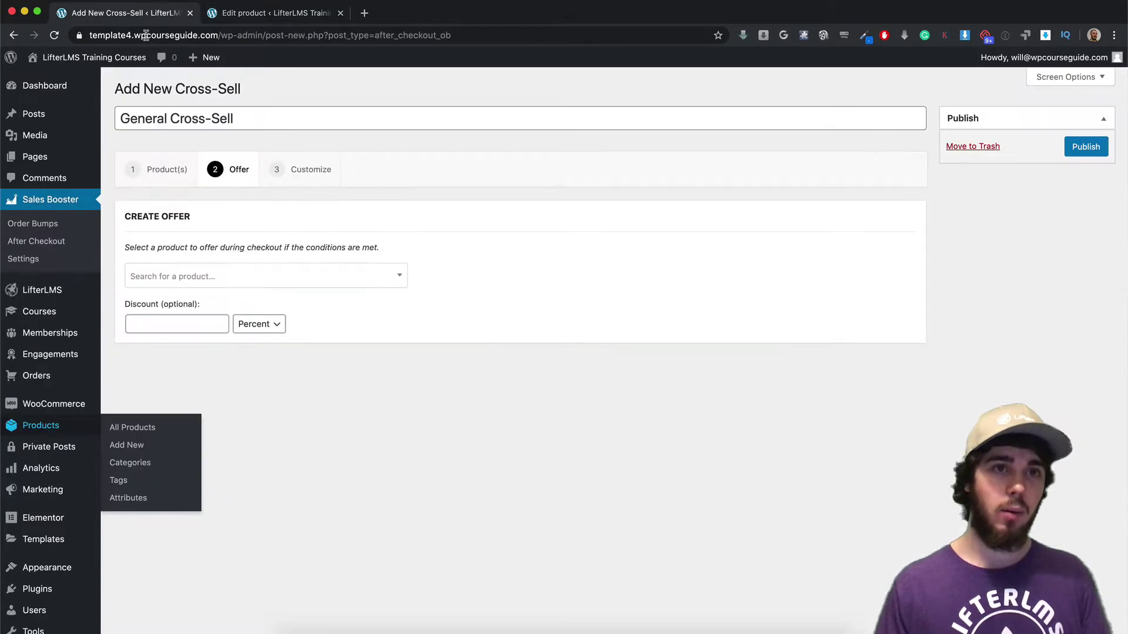
click(181, 279)
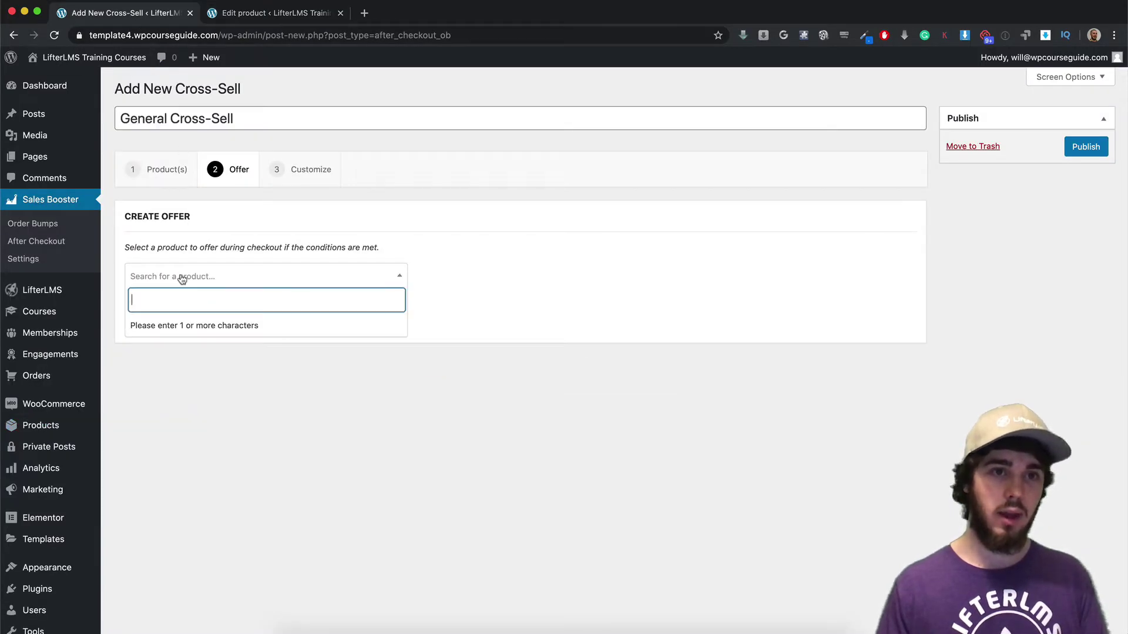
text(Coaching program)
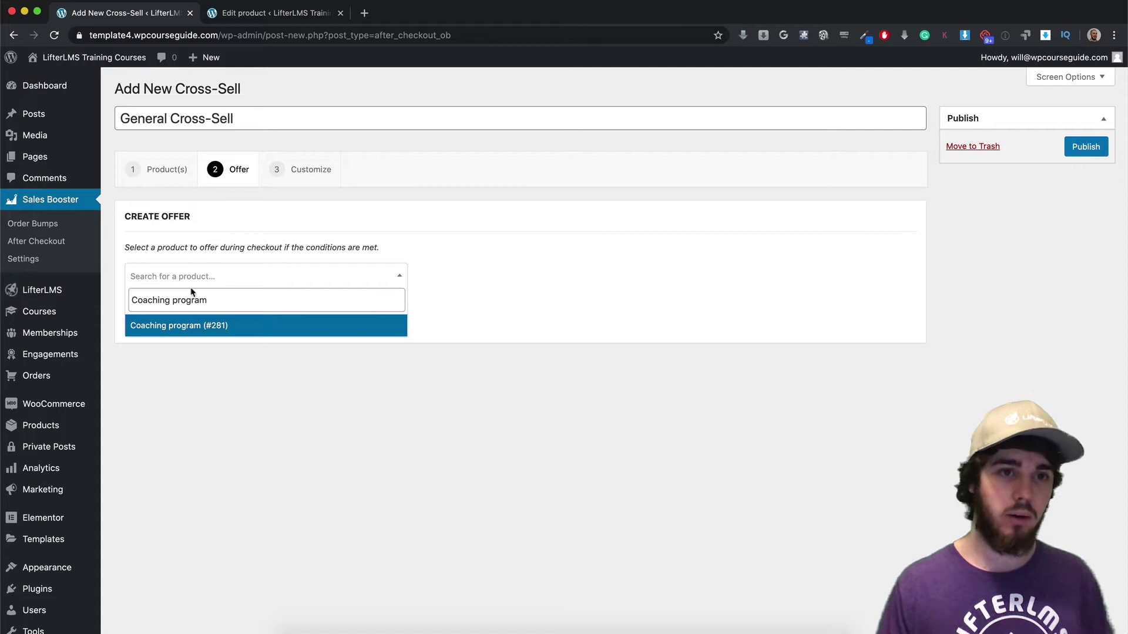
click(194, 325)
Step: Give the offer a 10 percent discount and continue to the Customize step
click(190, 327)
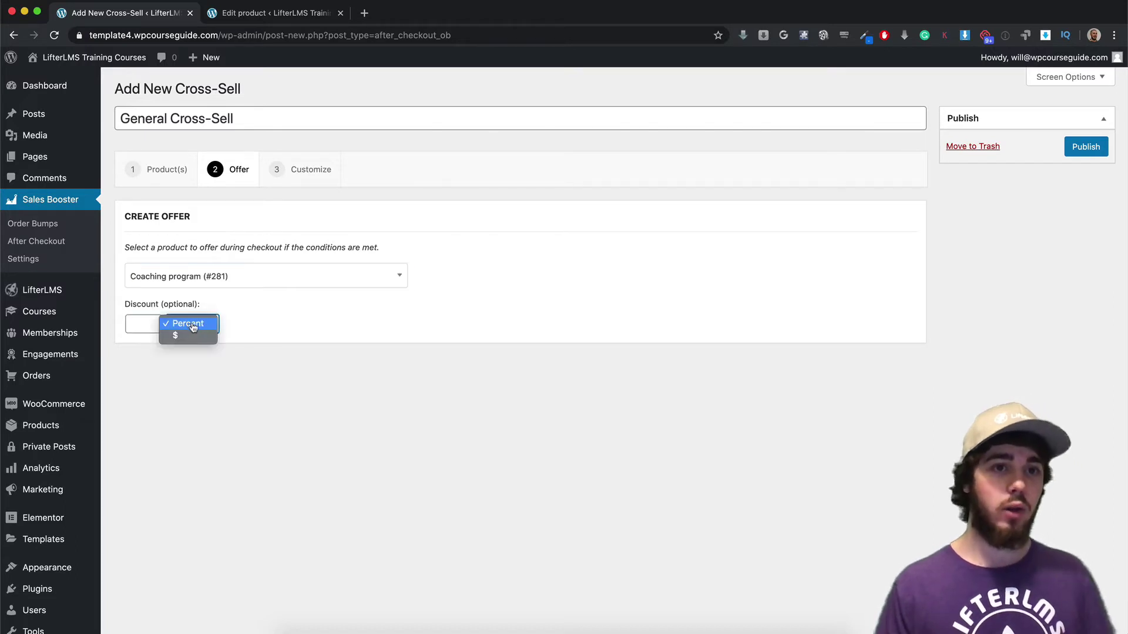
click(219, 320)
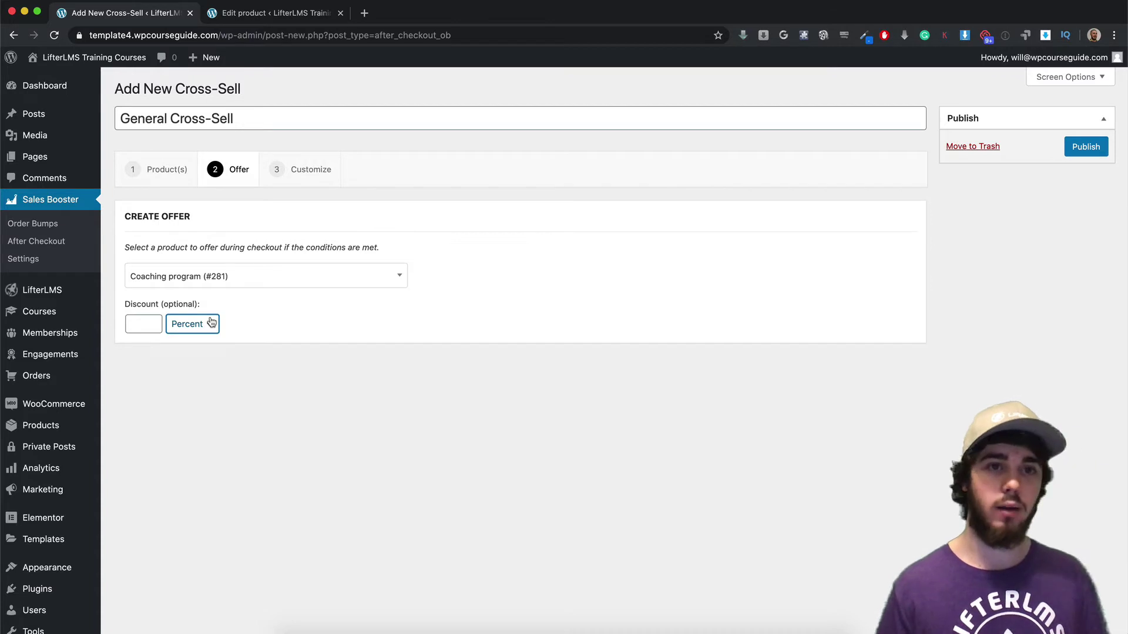
click(145, 328)
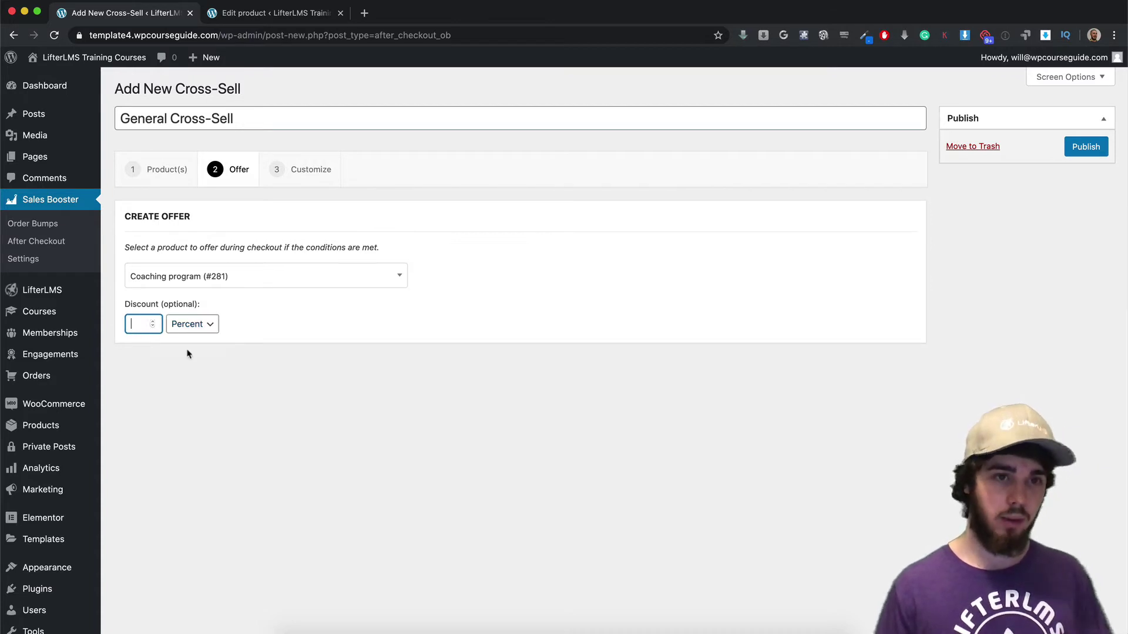
text(10)
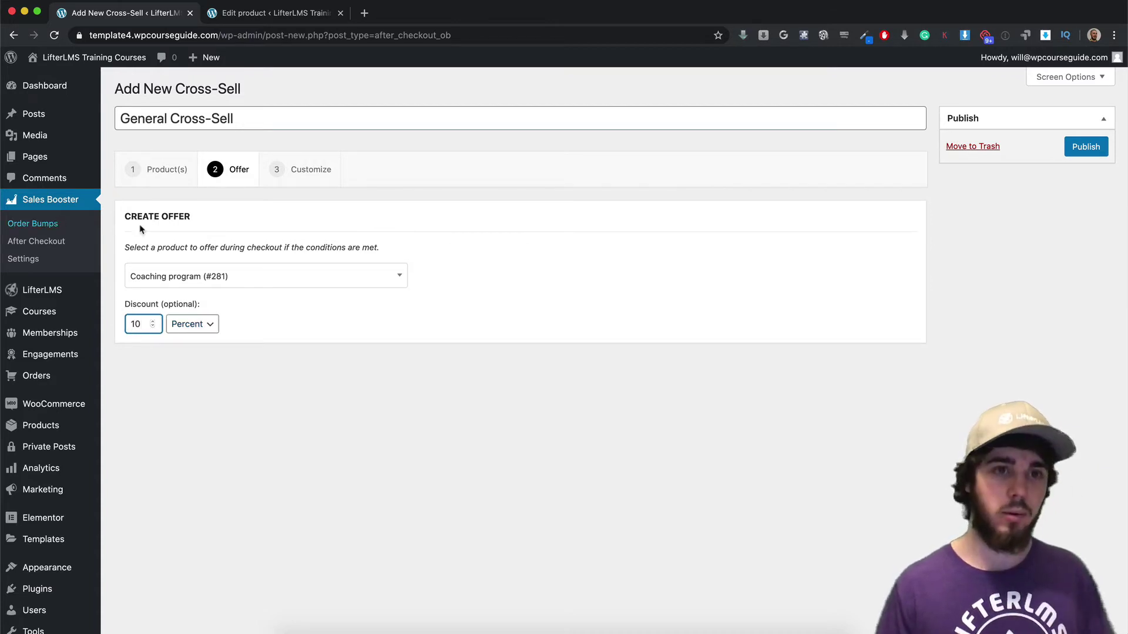
click(279, 173)
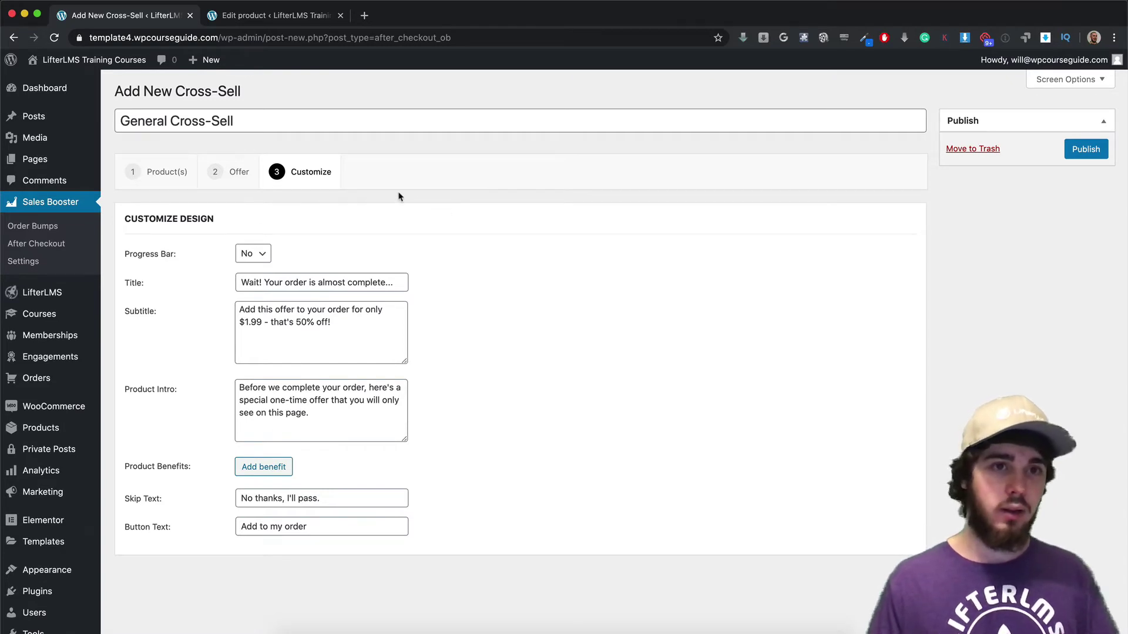
Step: Attempt to visit the live site but stay on the unsaved cross-sell page
mouse_move(88, 60)
click(70, 63)
click(598, 216)
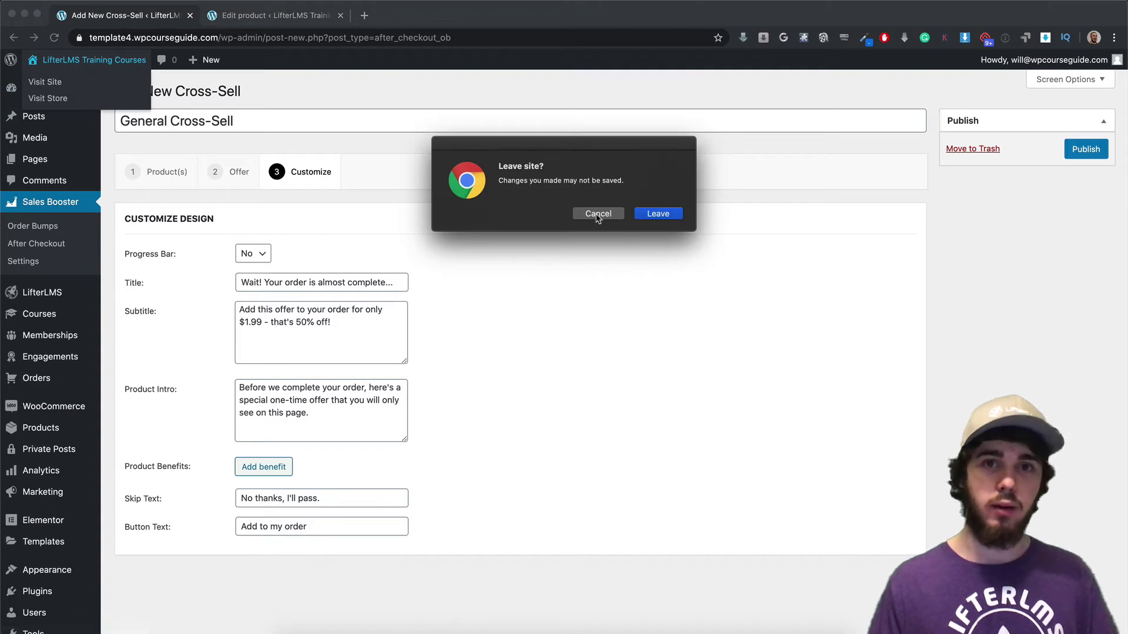
click(598, 217)
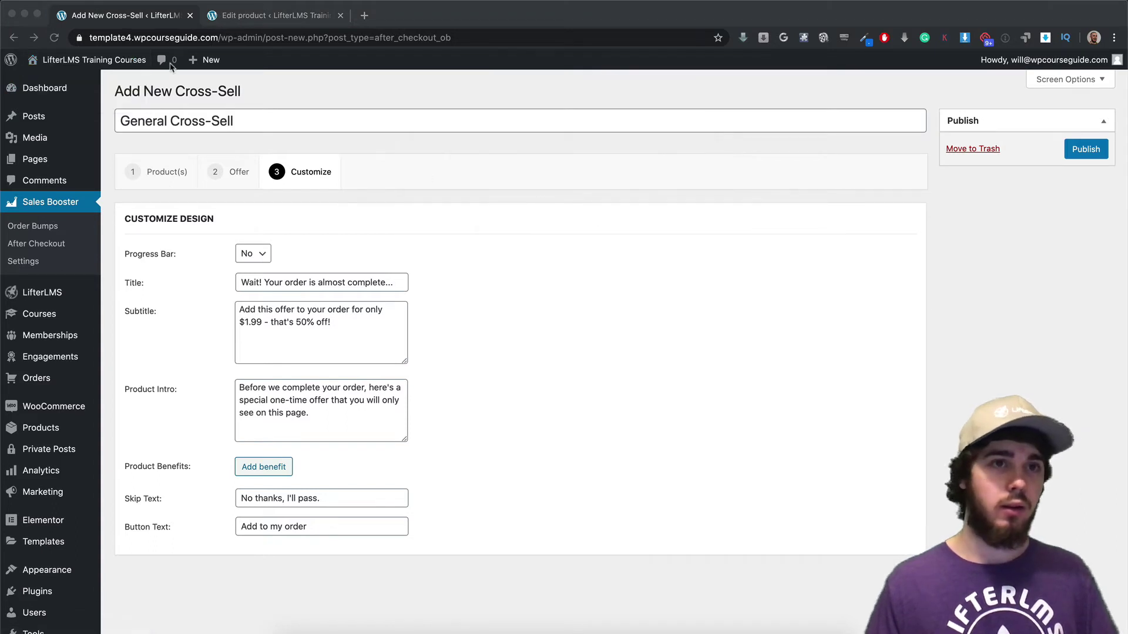
mouse_move(94, 59)
click(127, 63)
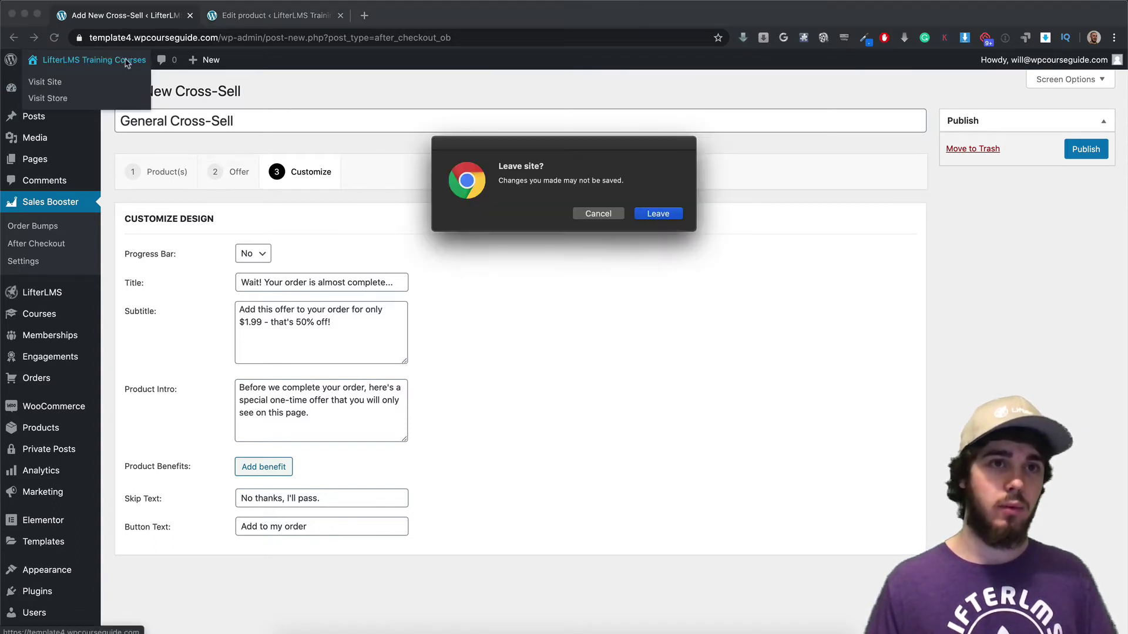
click(598, 214)
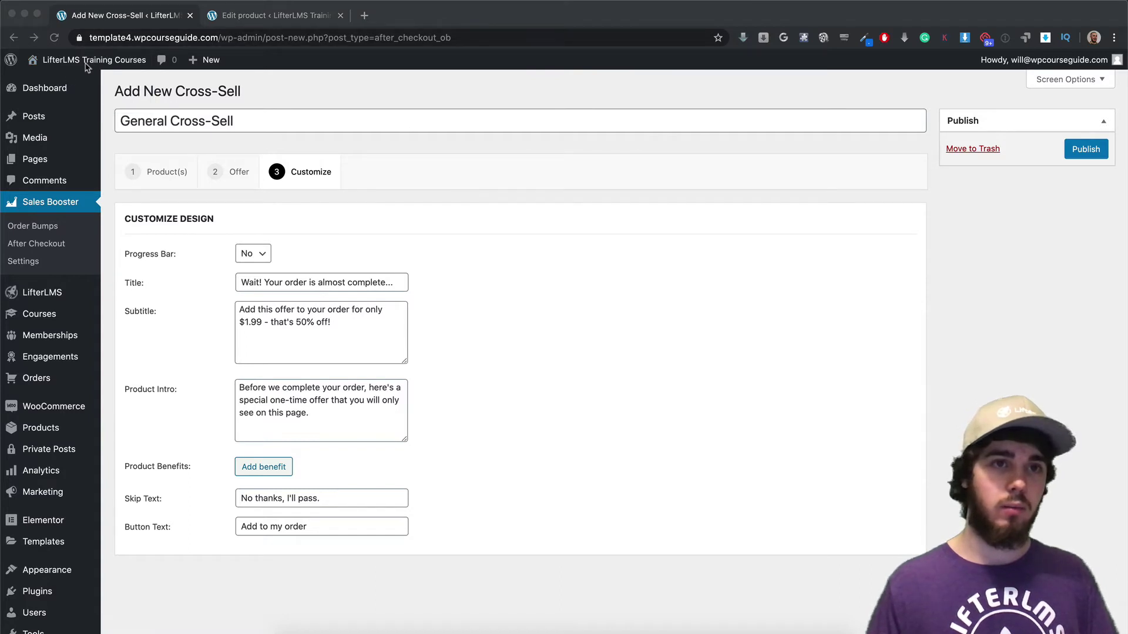
Step: Open the storefront in a new tab beside the admin tab, then publish the General Cross-Sell
right_click(111, 60)
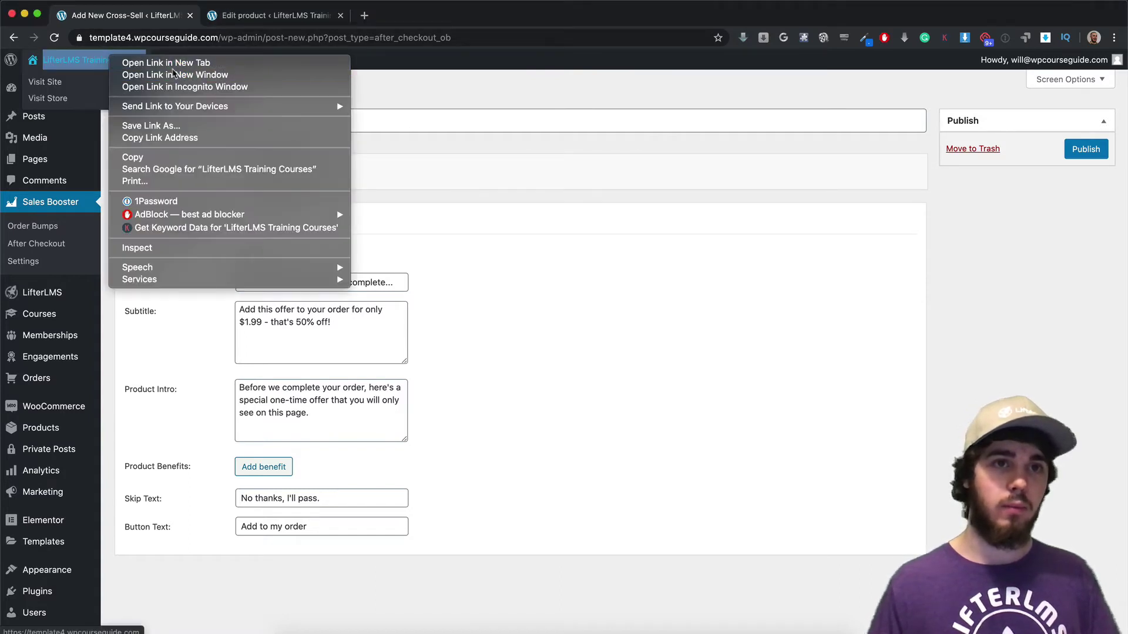
click(174, 65)
drag(392, 15, 264, 18)
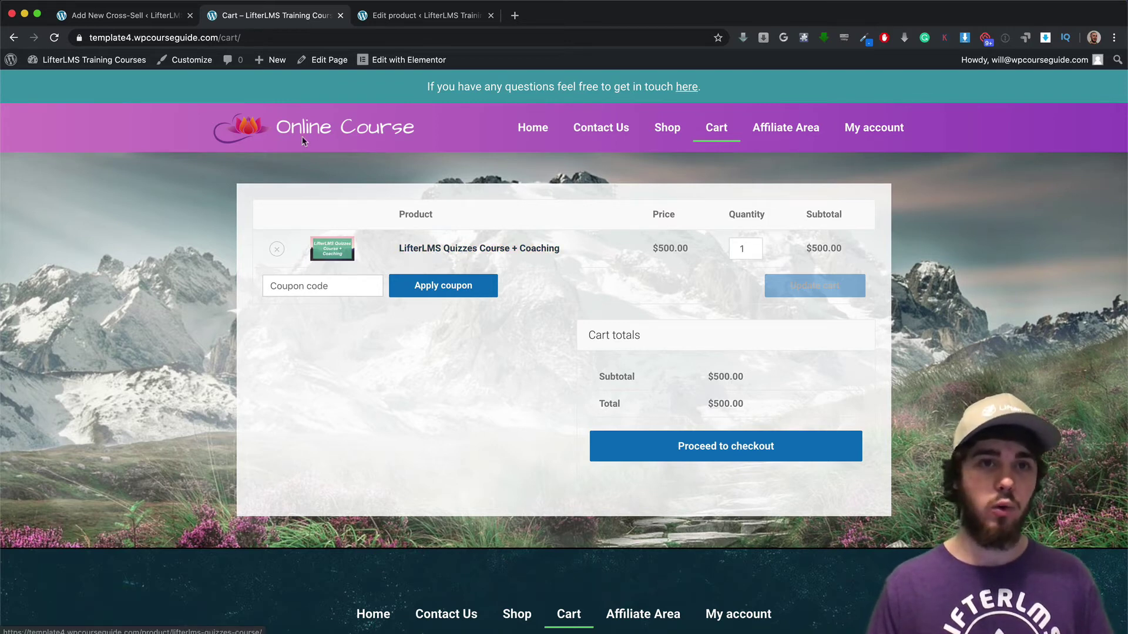
click(141, 16)
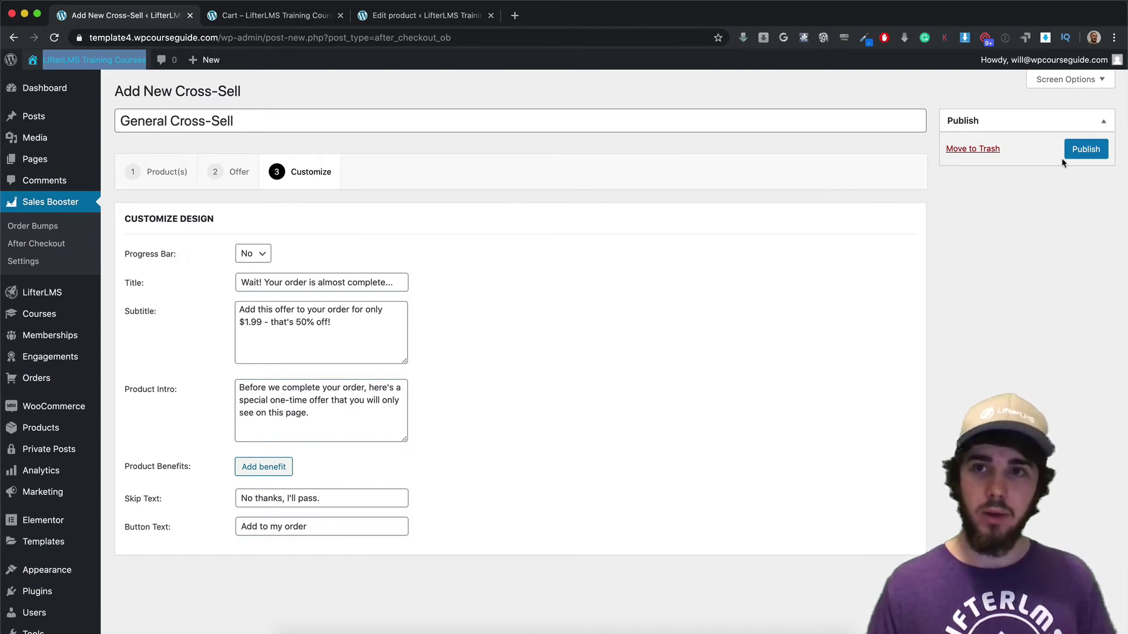
click(1077, 152)
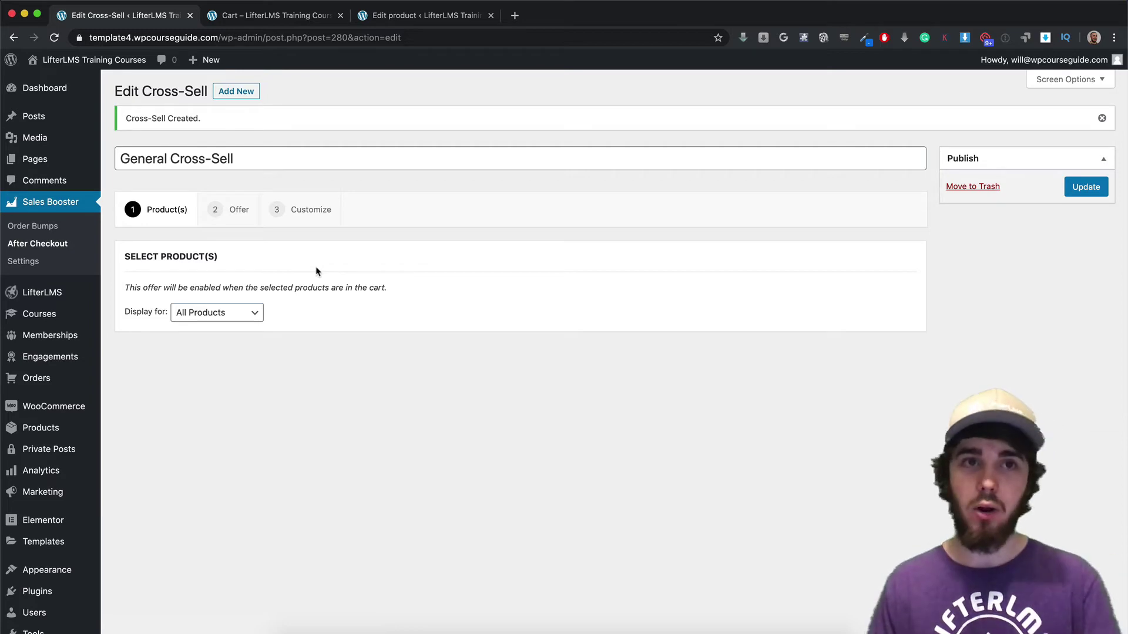
Step: From the storefront cart, proceed to checkout and place the order to trigger the popup
click(275, 15)
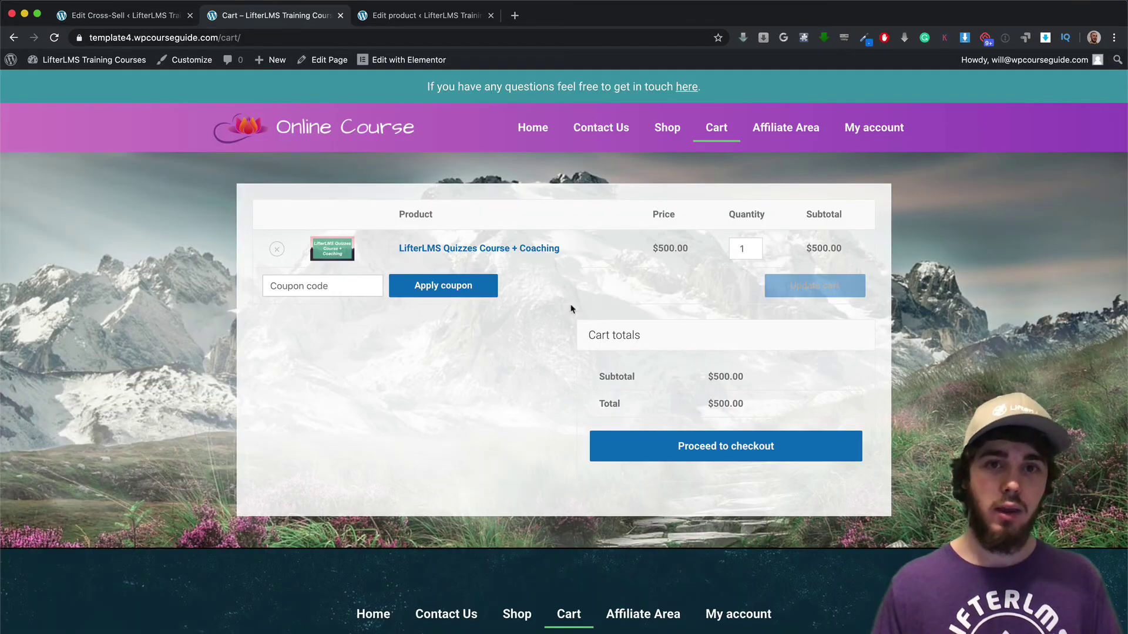
click(671, 445)
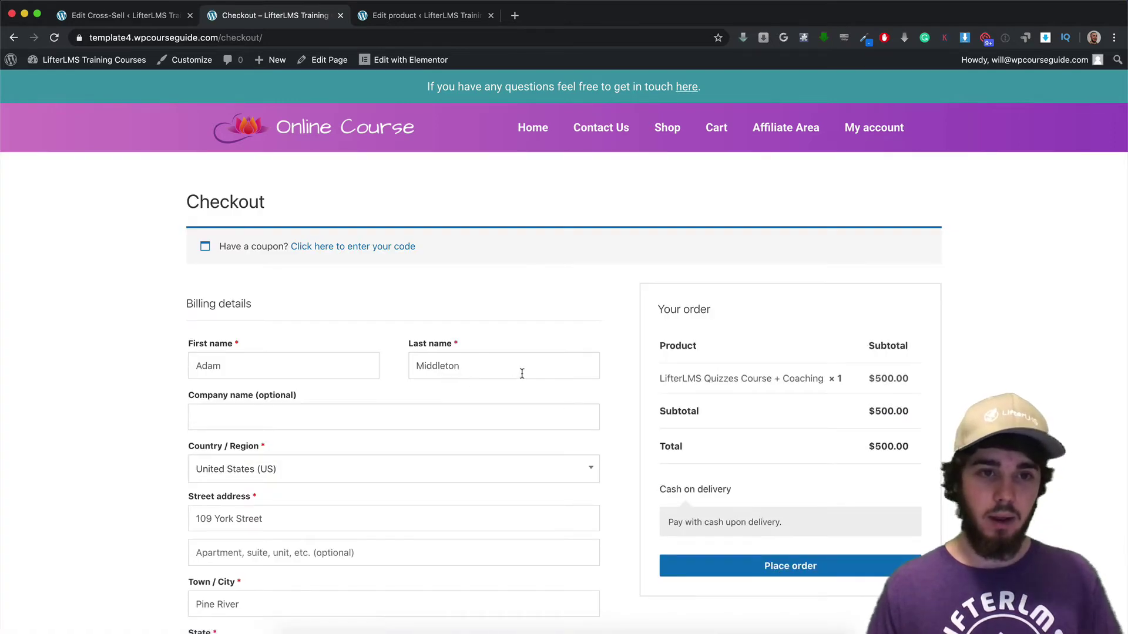
scroll(522, 374, down, 1)
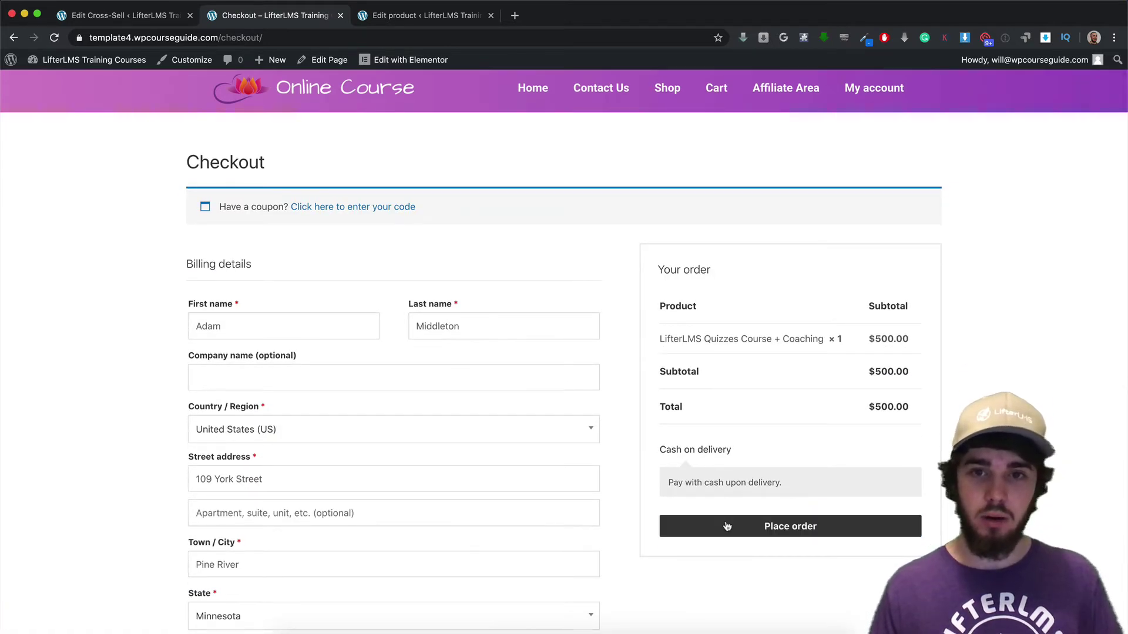
click(726, 526)
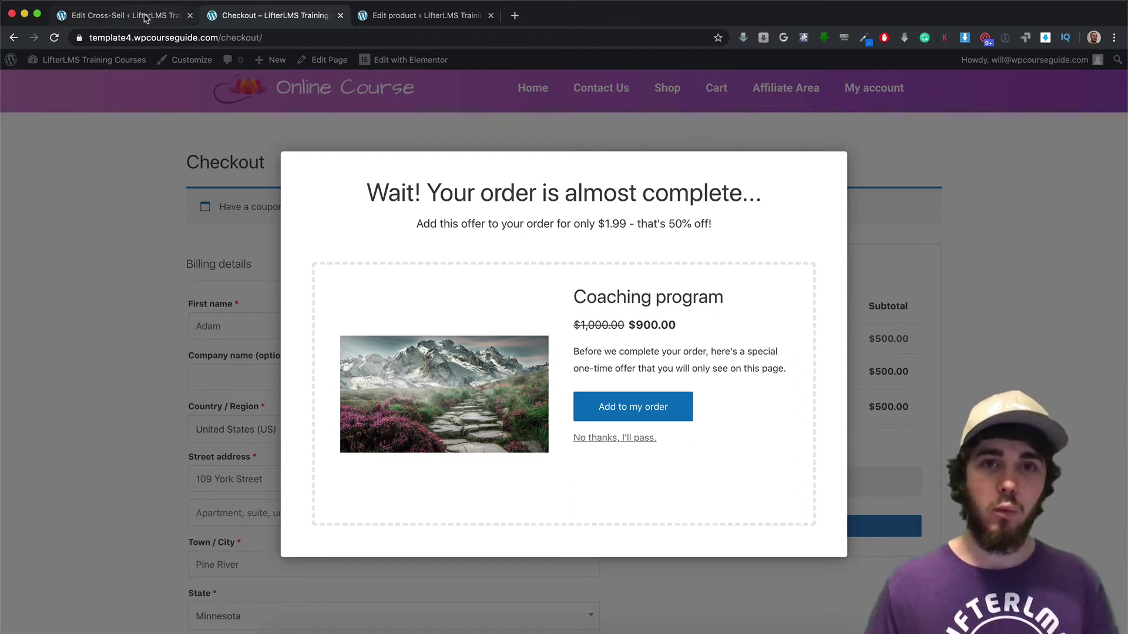
Step: Set the cross-sell popup Progress Bar to Yes and update the cross-sell
click(147, 19)
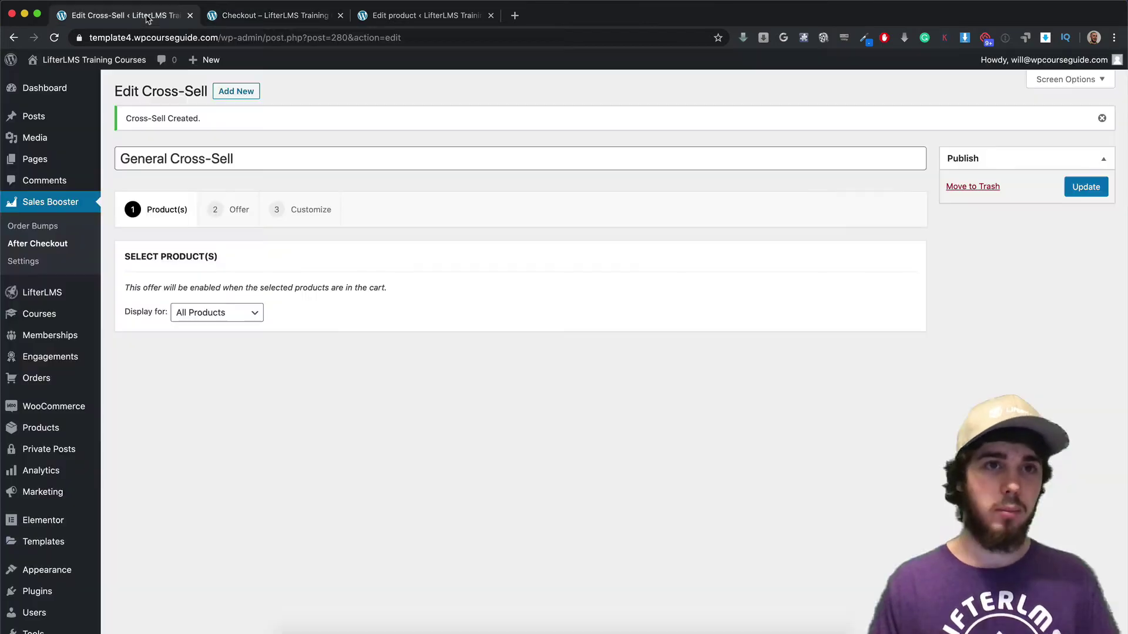
click(325, 211)
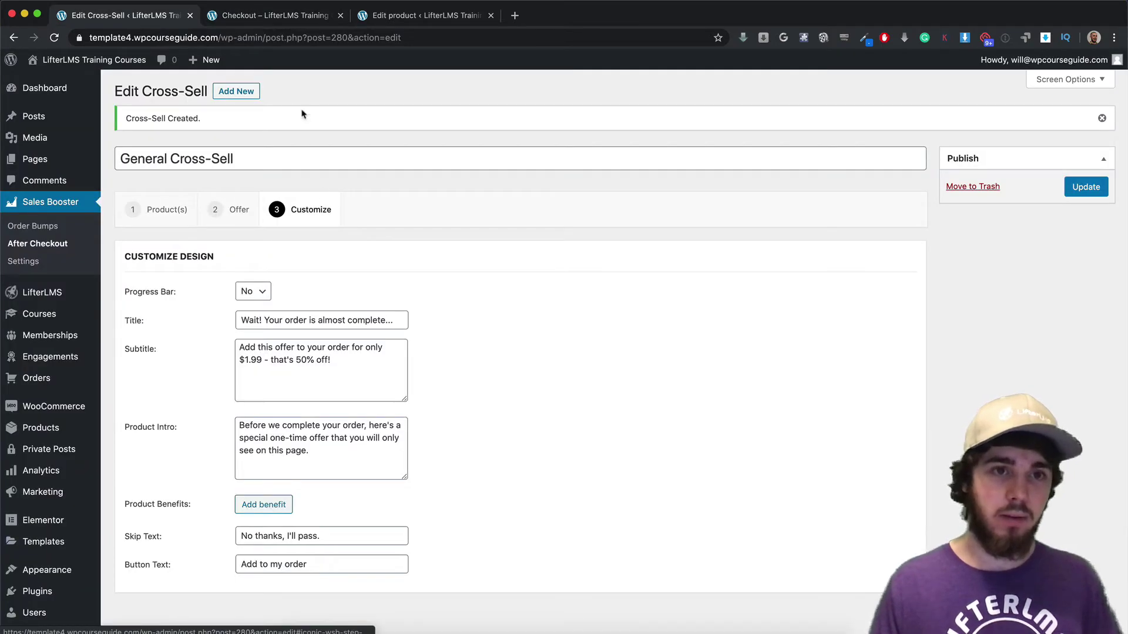
click(258, 292)
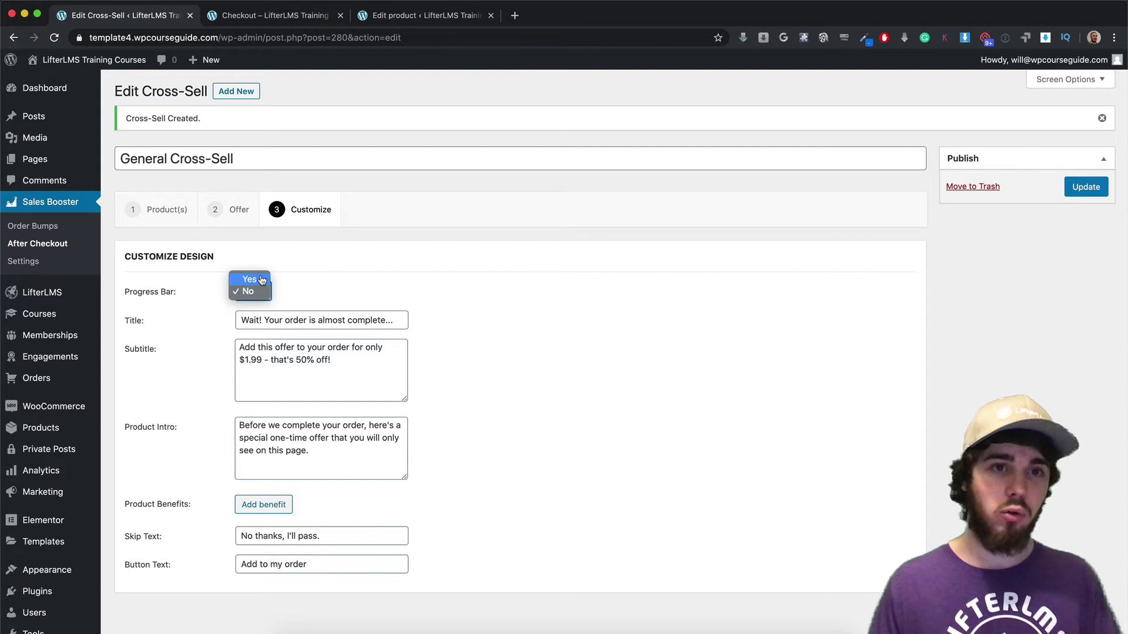
click(251, 279)
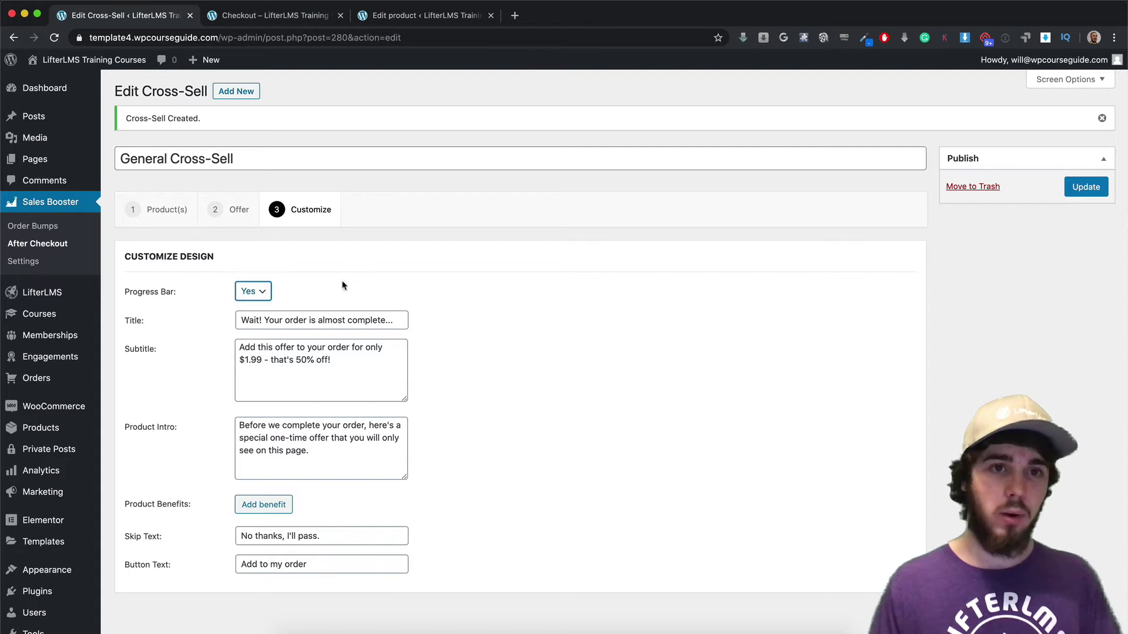
click(1074, 187)
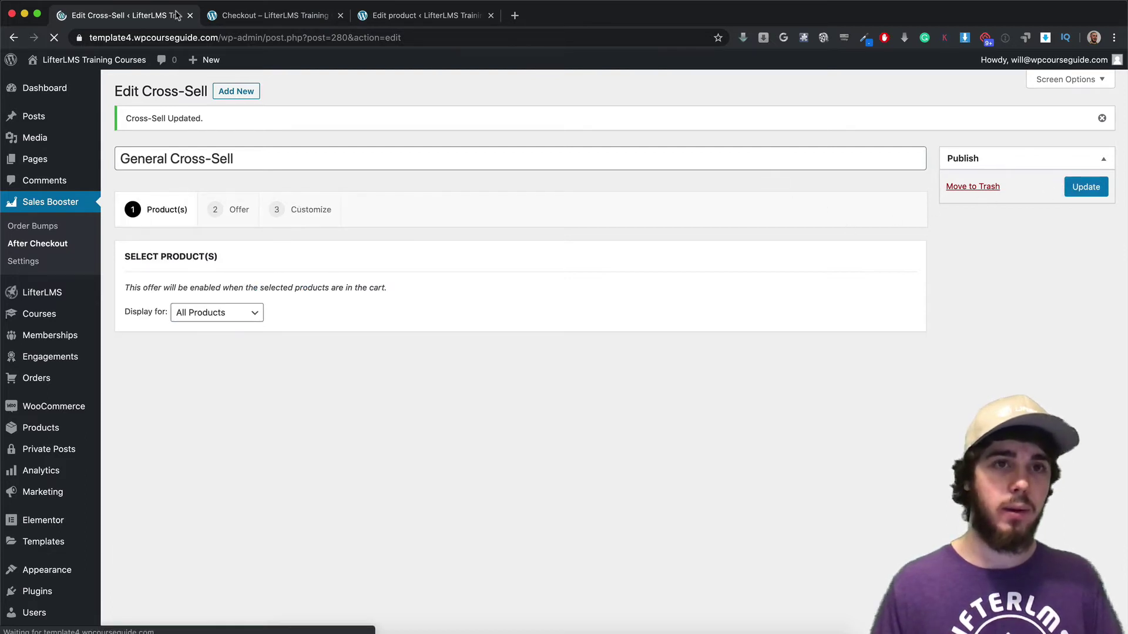
Step: Reload checkout and place the order to confirm the progress bar, then return to the editor
click(231, 24)
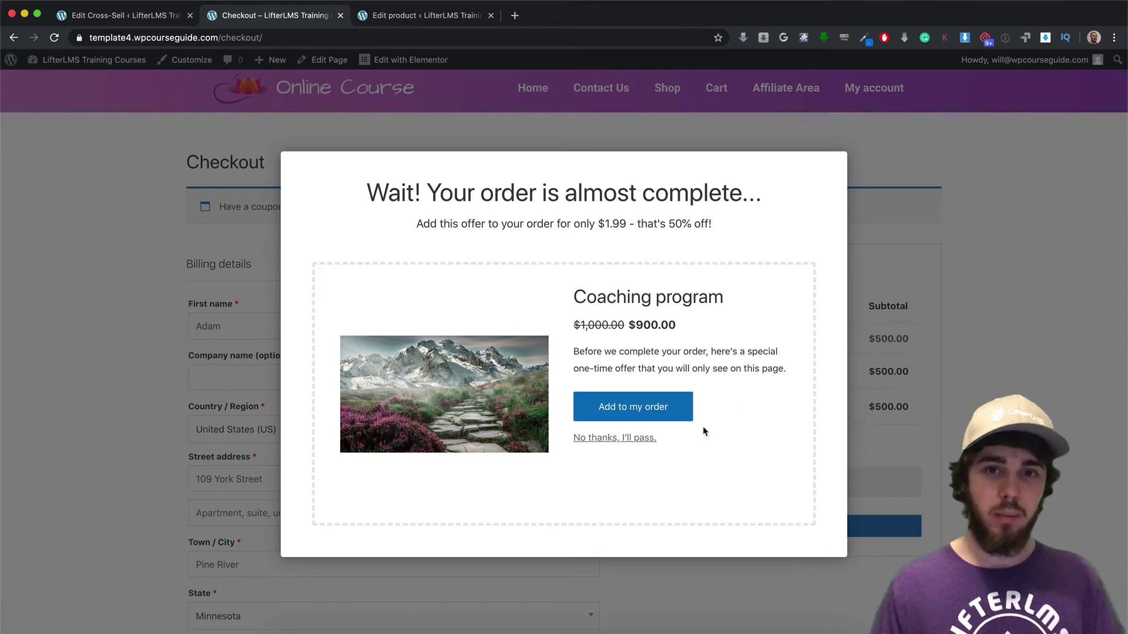
click(54, 38)
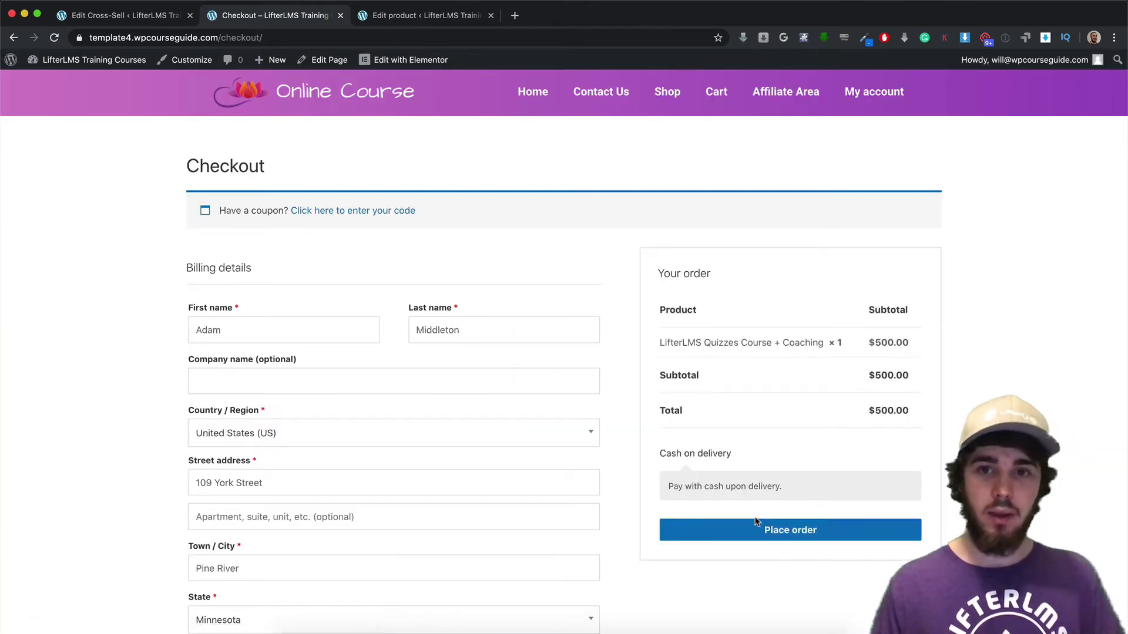
click(775, 534)
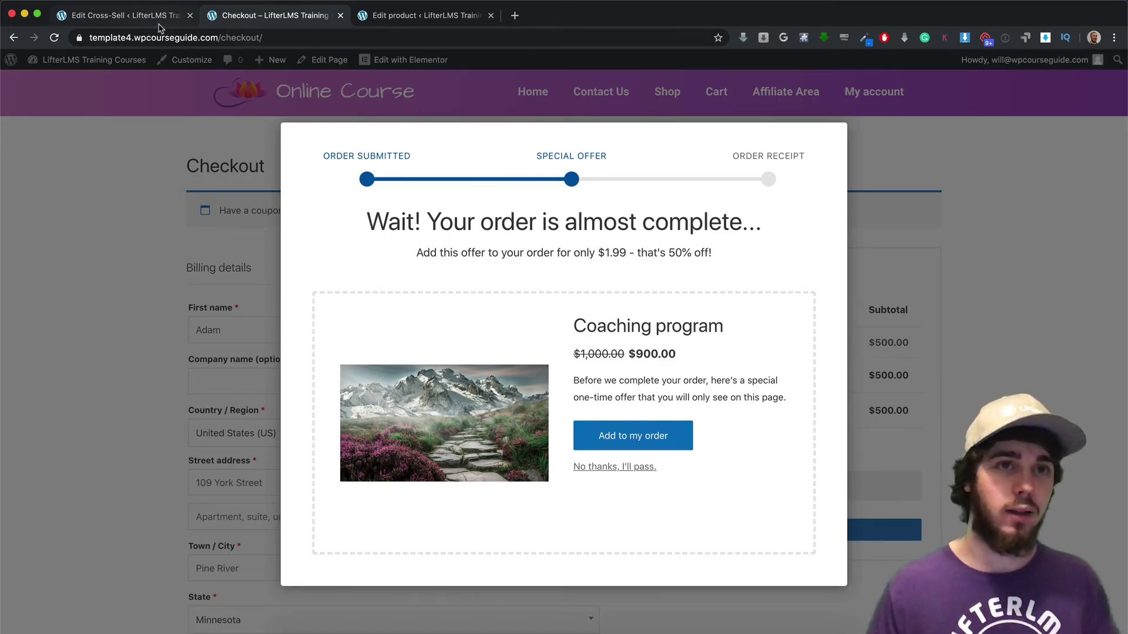
click(128, 15)
Step: Rewrite the subtitle to '$900 - that's 10% off!' and switch back to checkout
click(307, 217)
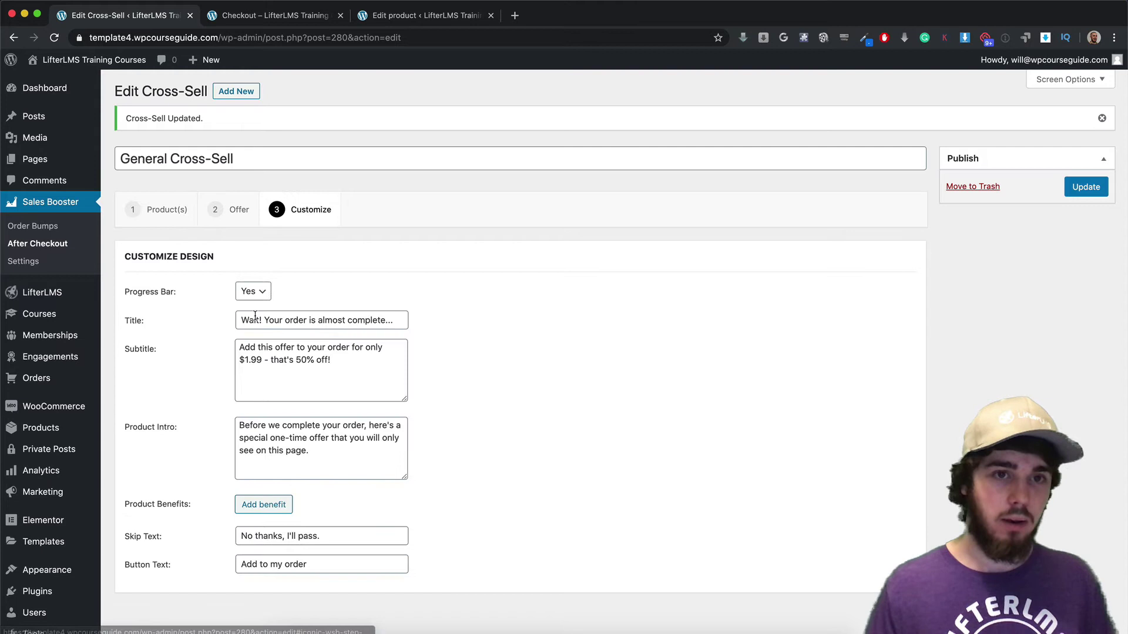
drag(250, 316, 344, 325)
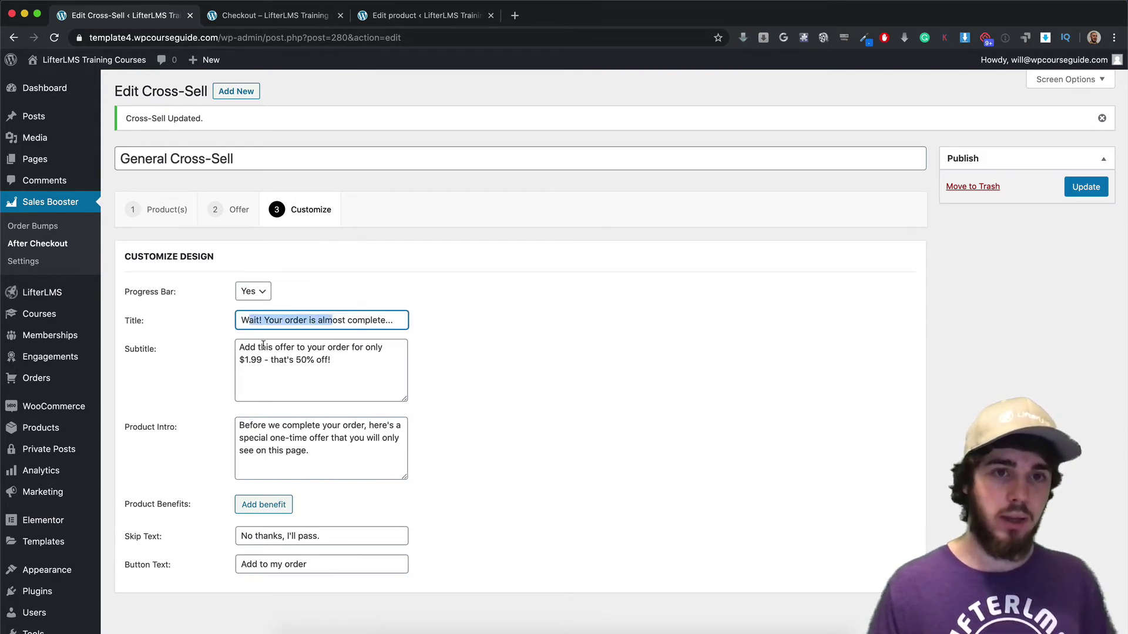
drag(262, 344, 310, 348)
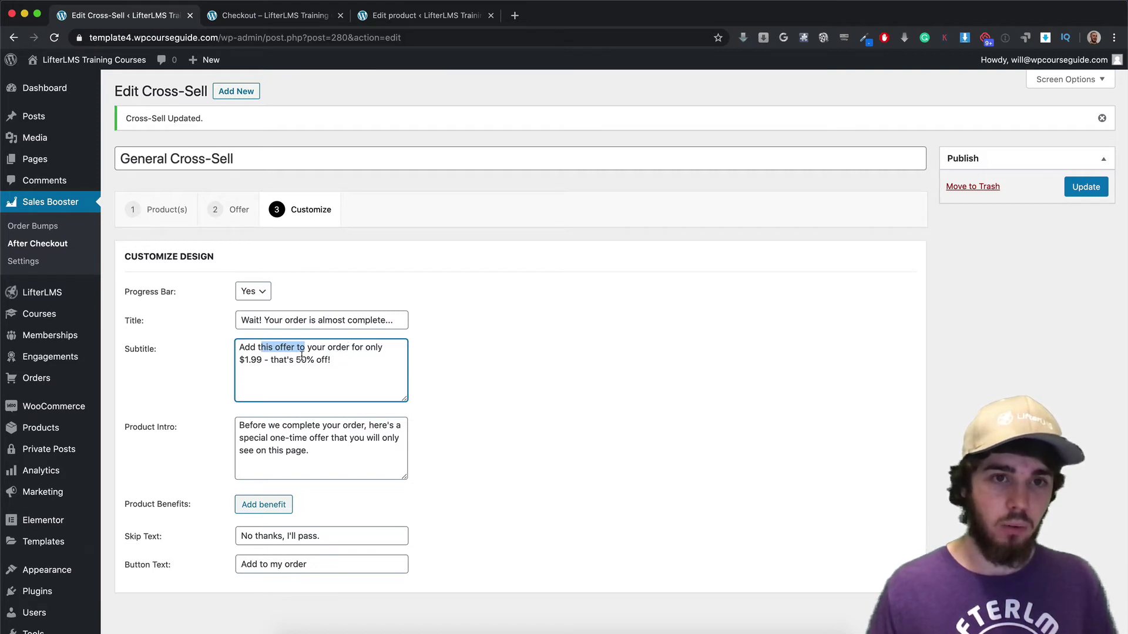
drag(263, 360, 232, 361)
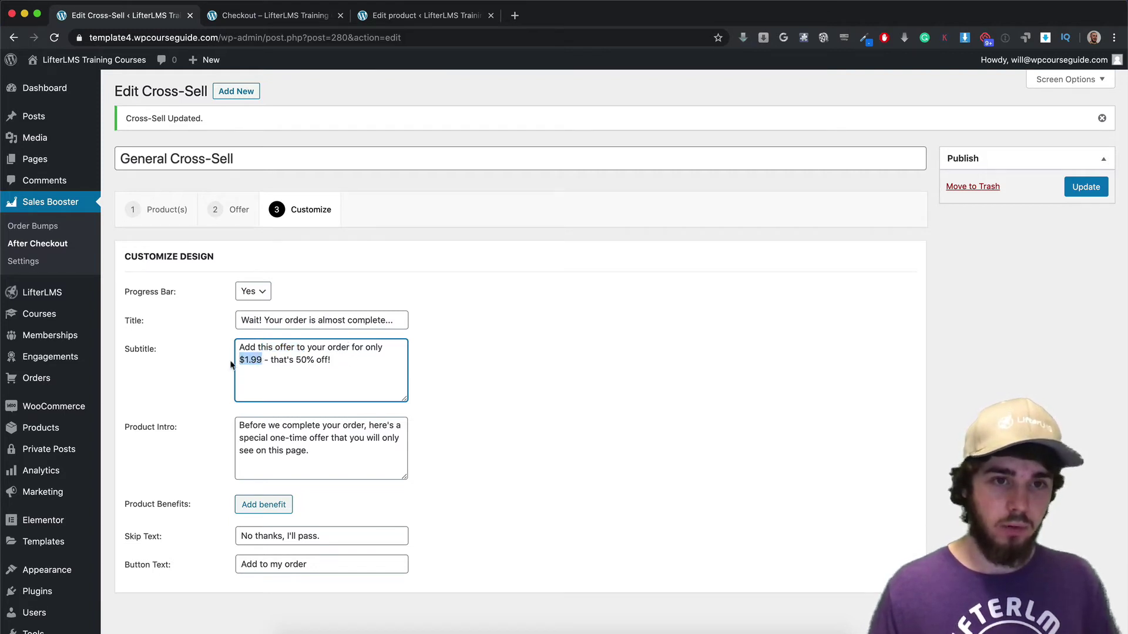
text(900)
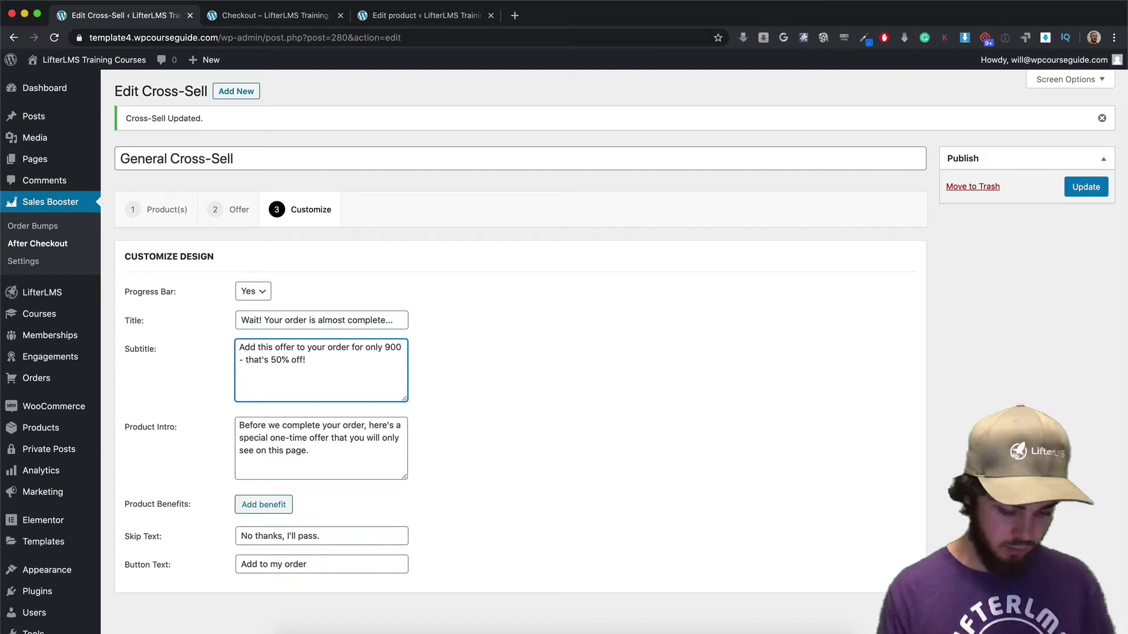
text($)
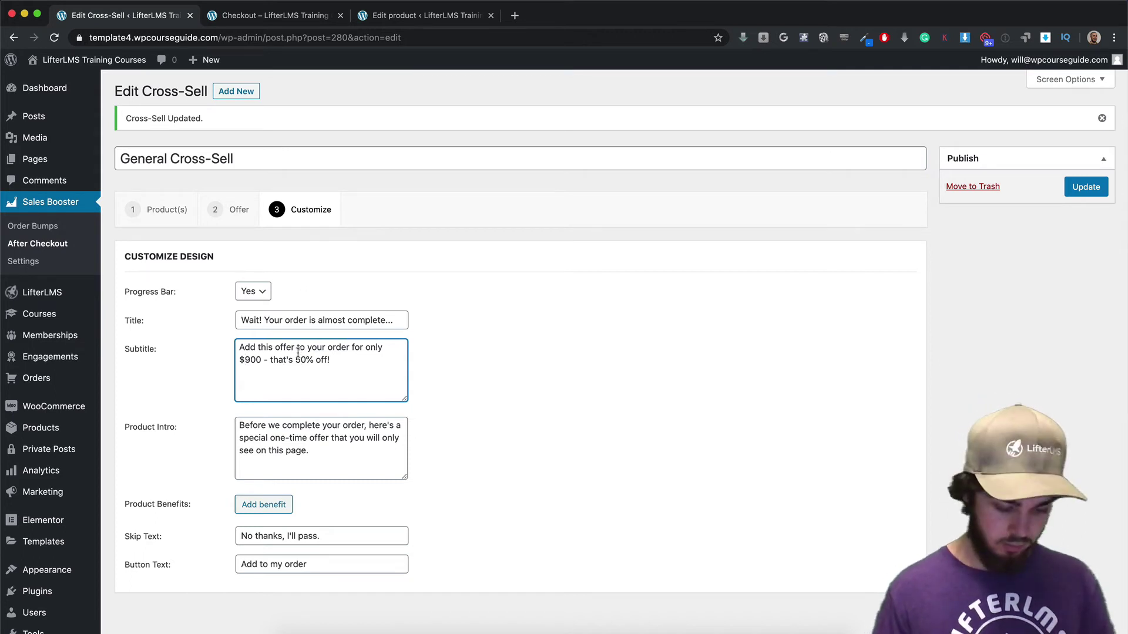
key(BackSpace)
text(1)
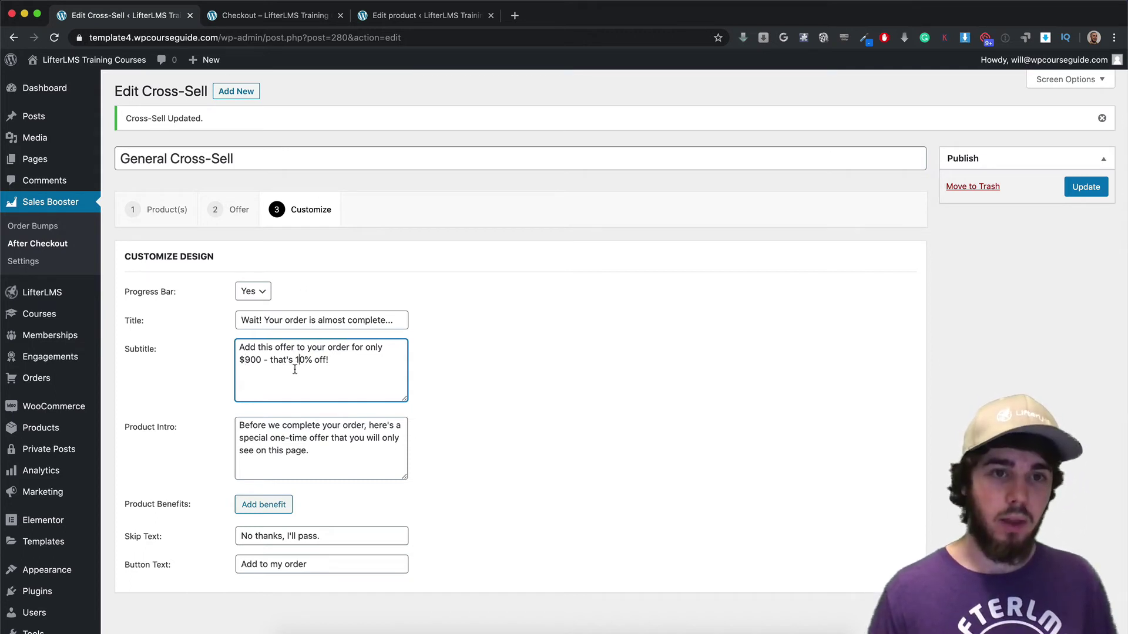
click(274, 15)
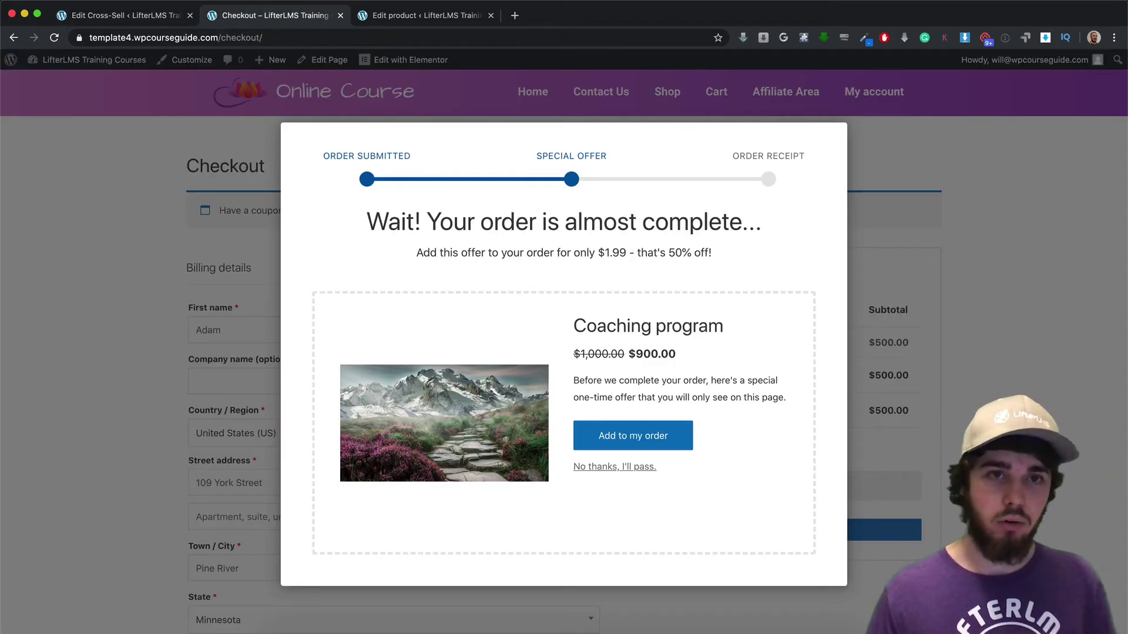
Step: Replace the product intro with 'Many students find this super useful…' and correct 'trianing' to 'training'
key(ctrl+shift+Tab)
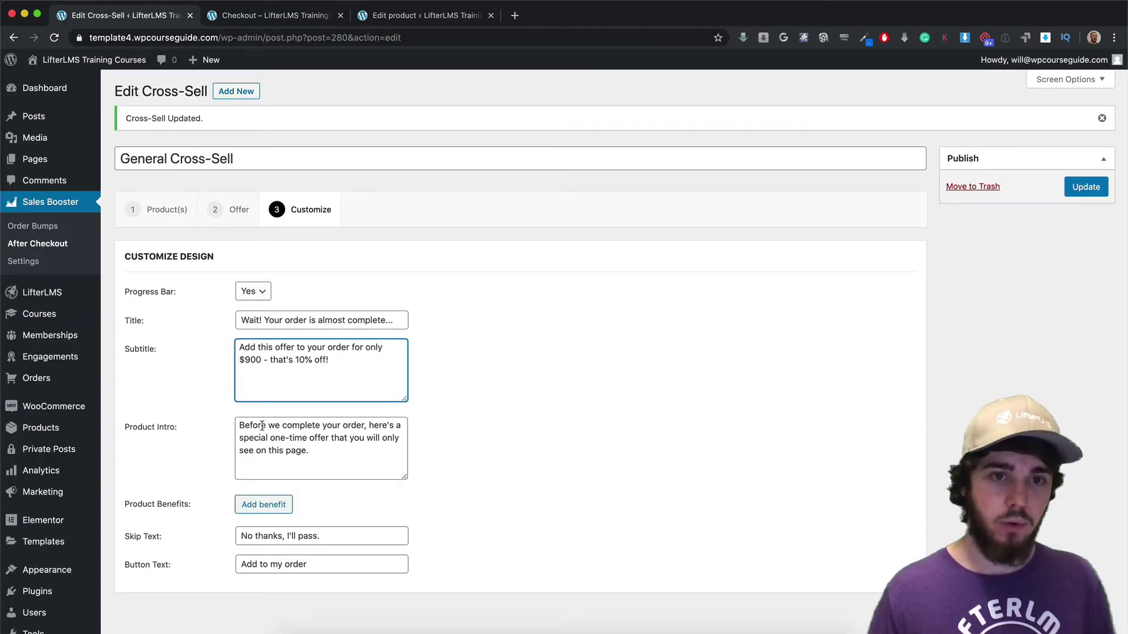
drag(239, 424, 348, 485)
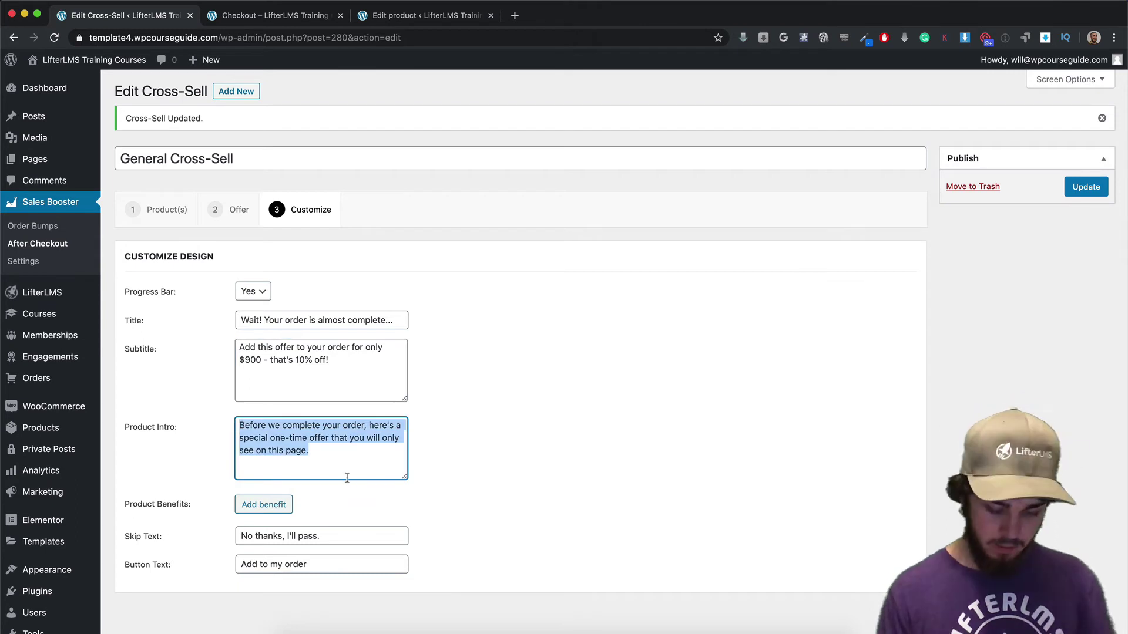
text(Many students find this super useful for implementing our trianing and getting)
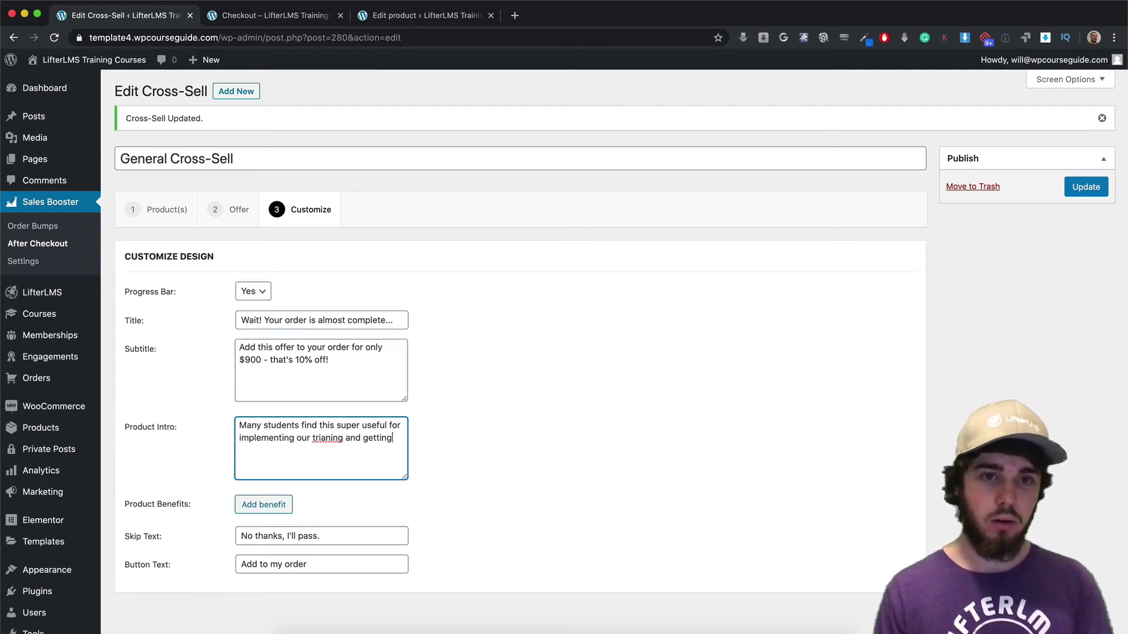
text( results)
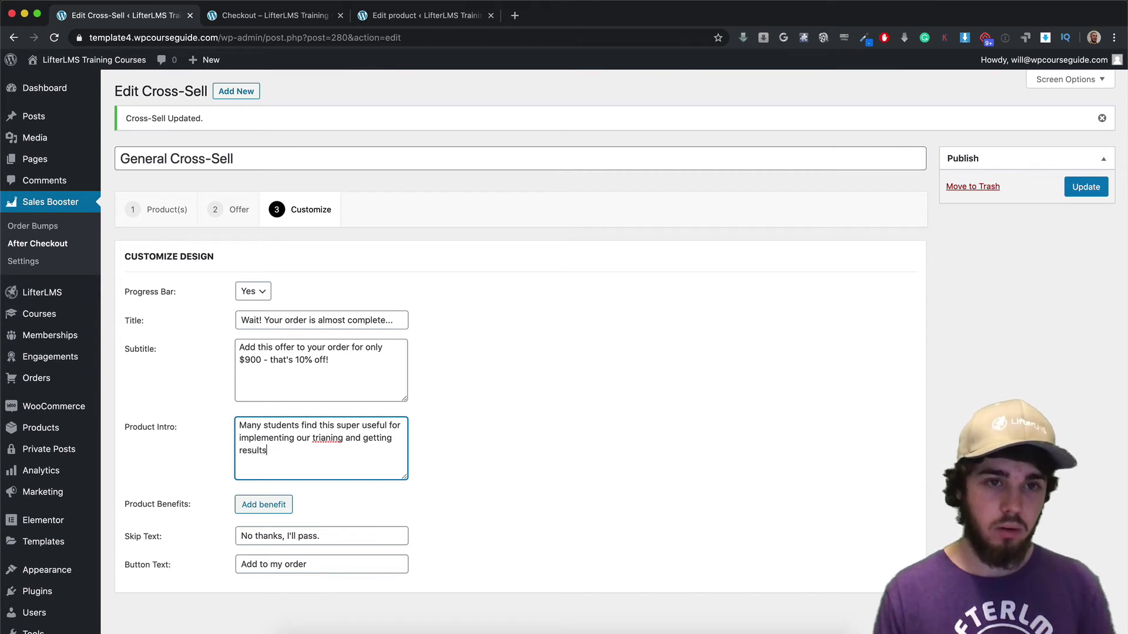
text( fast!)
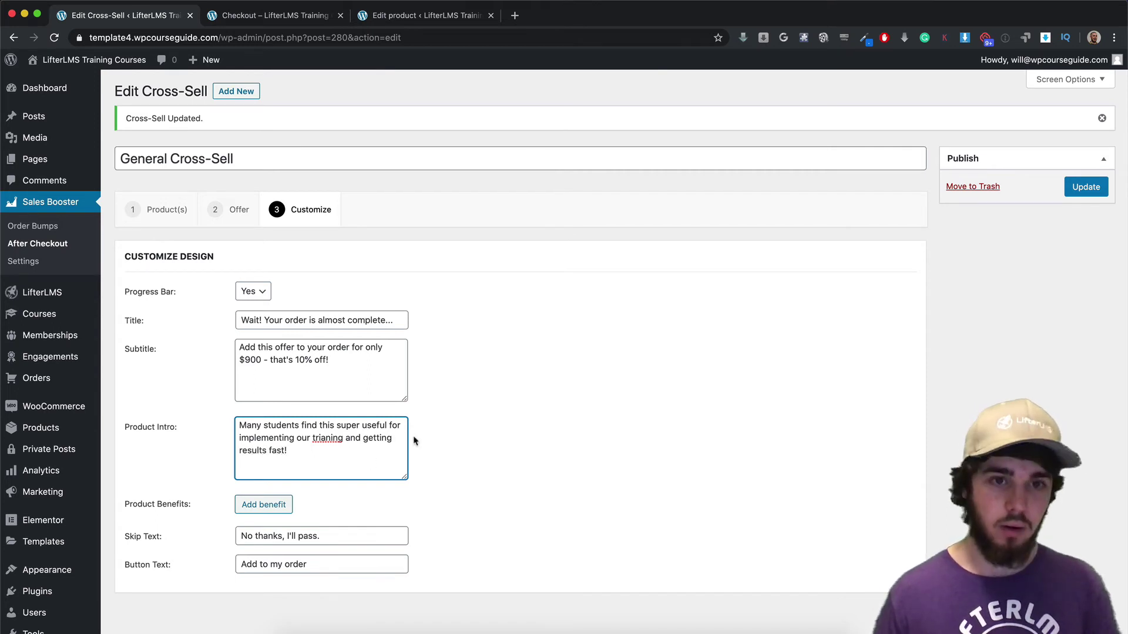
right_click(328, 438)
click(353, 378)
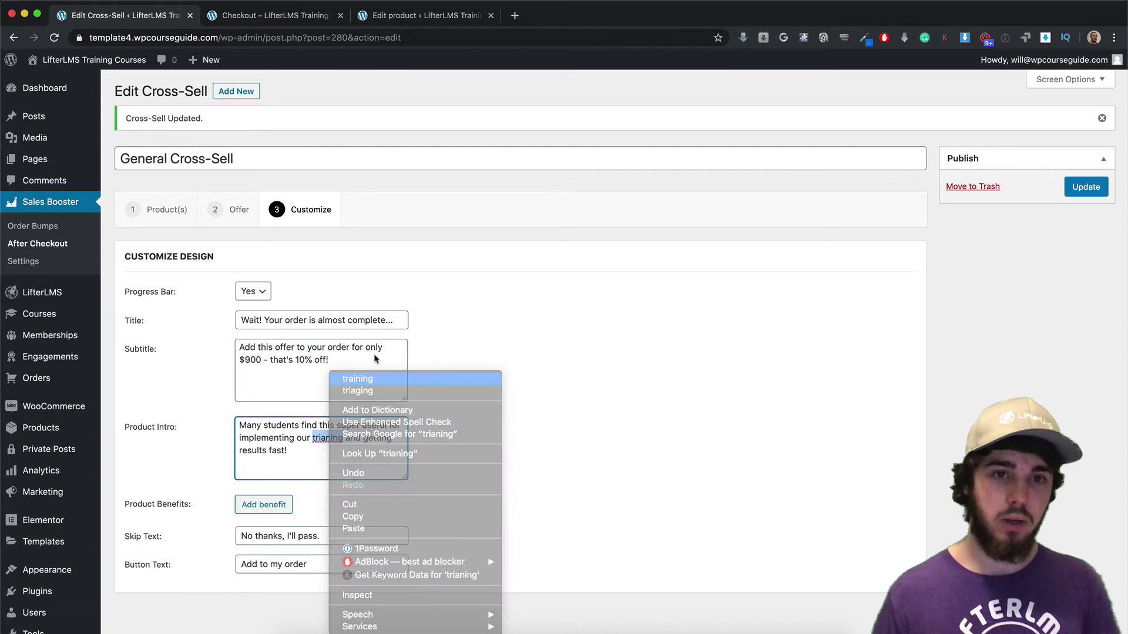
Step: Compare the intro with the checkout popup a few times, then add a first product benefit entry
click(303, 14)
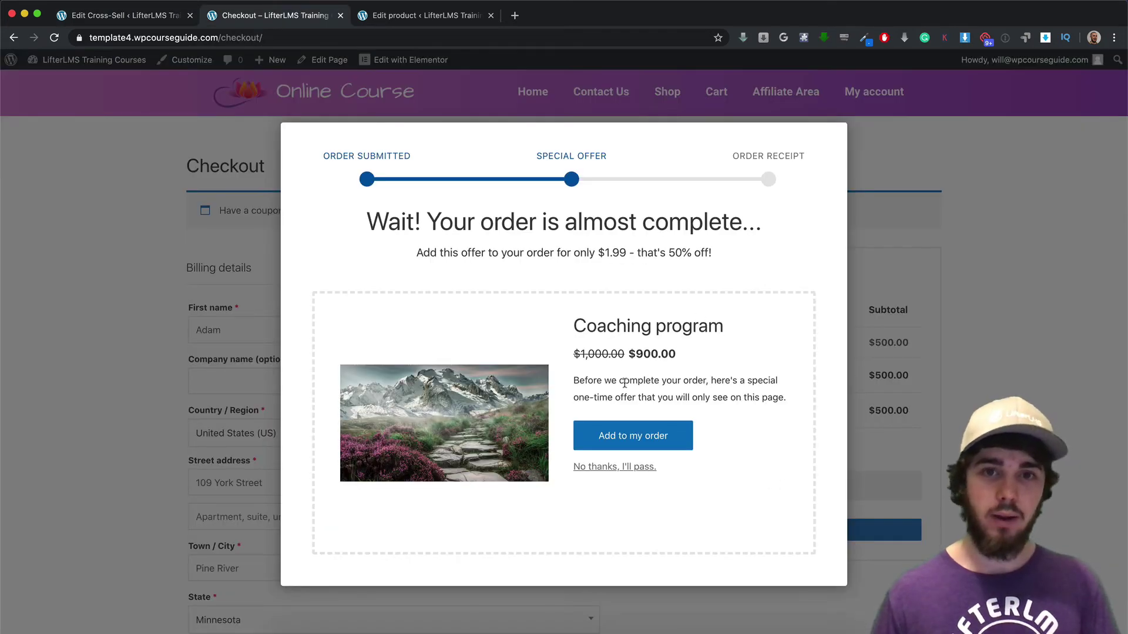
click(132, 15)
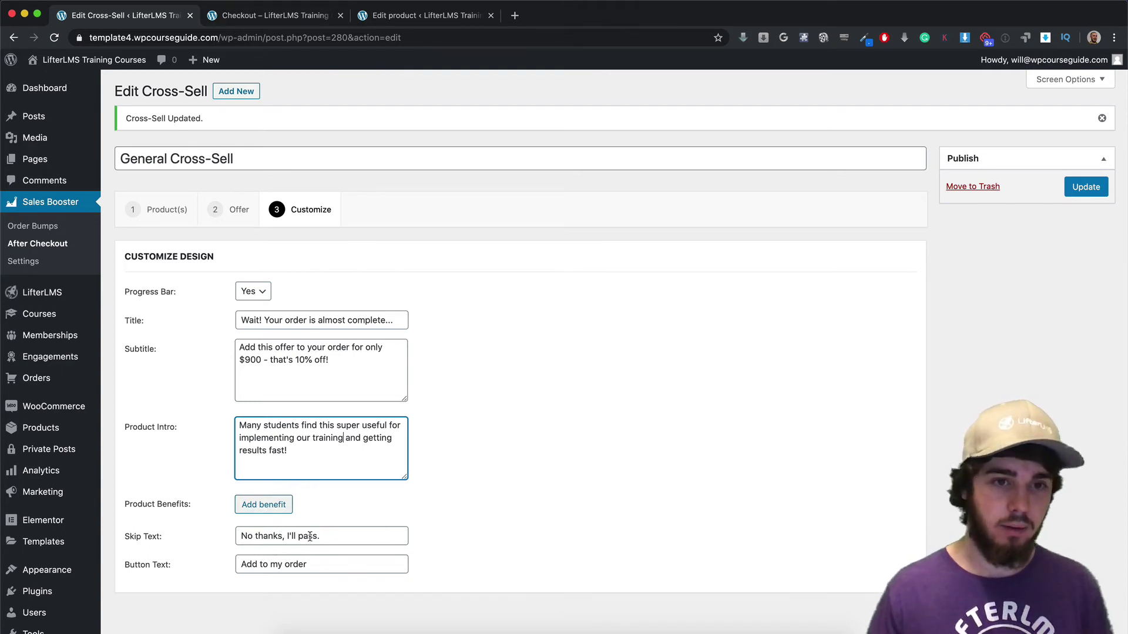
click(234, 17)
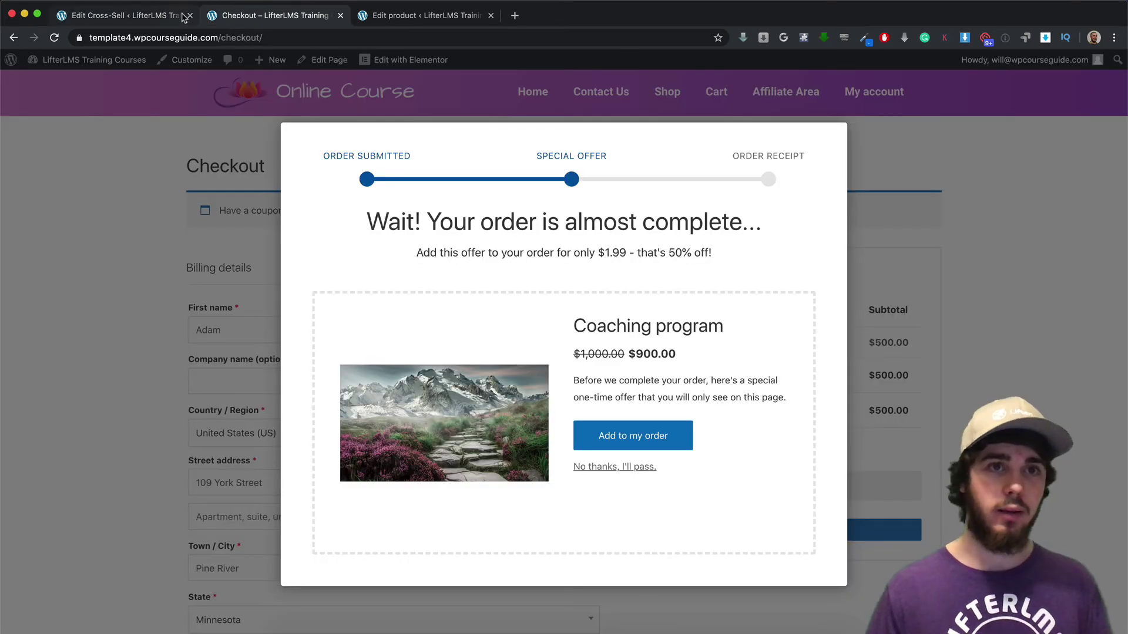
click(142, 16)
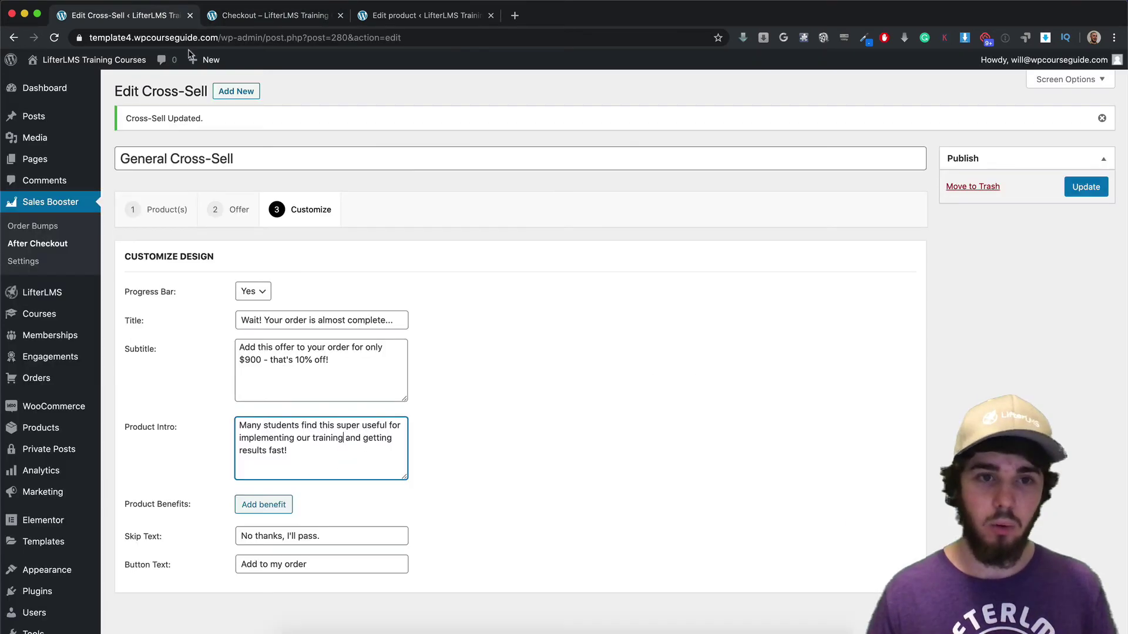
drag(254, 564, 283, 564)
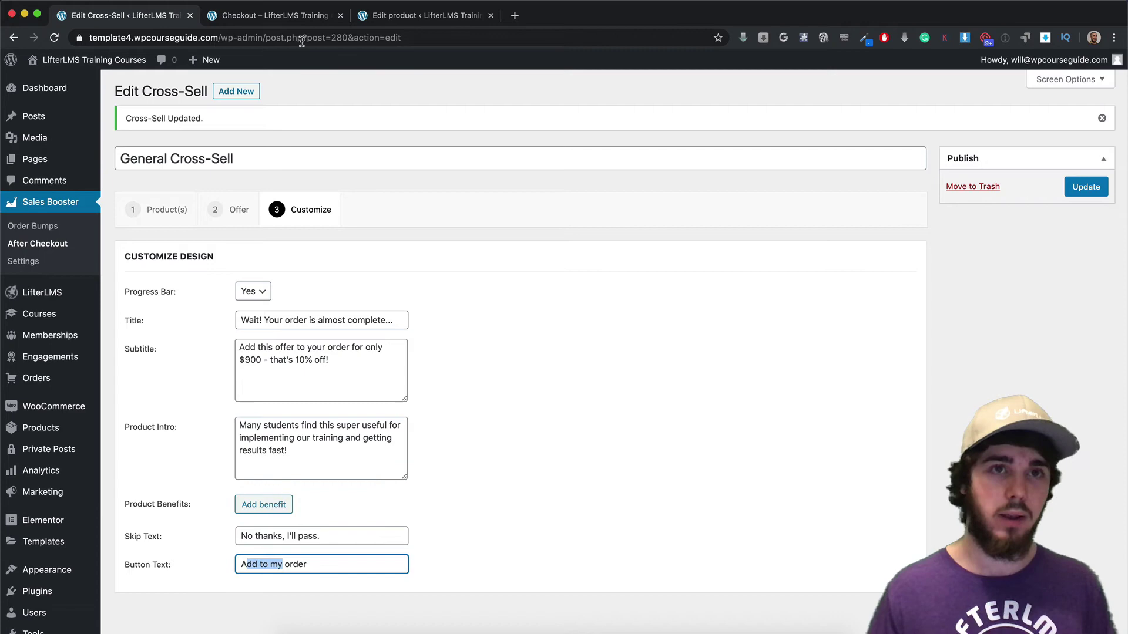
click(283, 15)
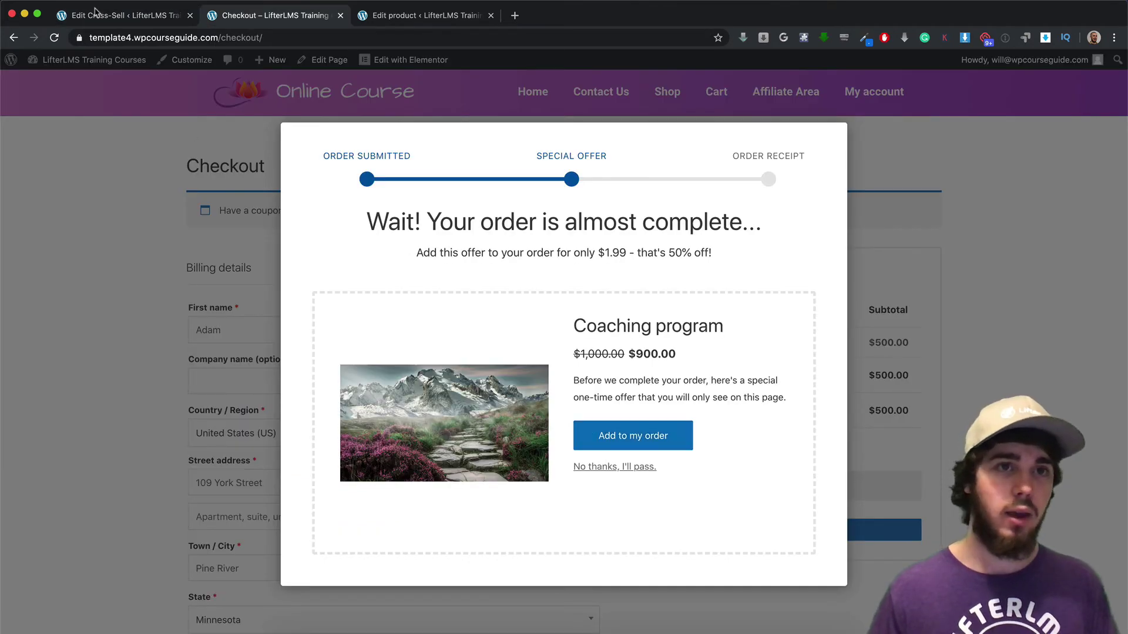
click(95, 13)
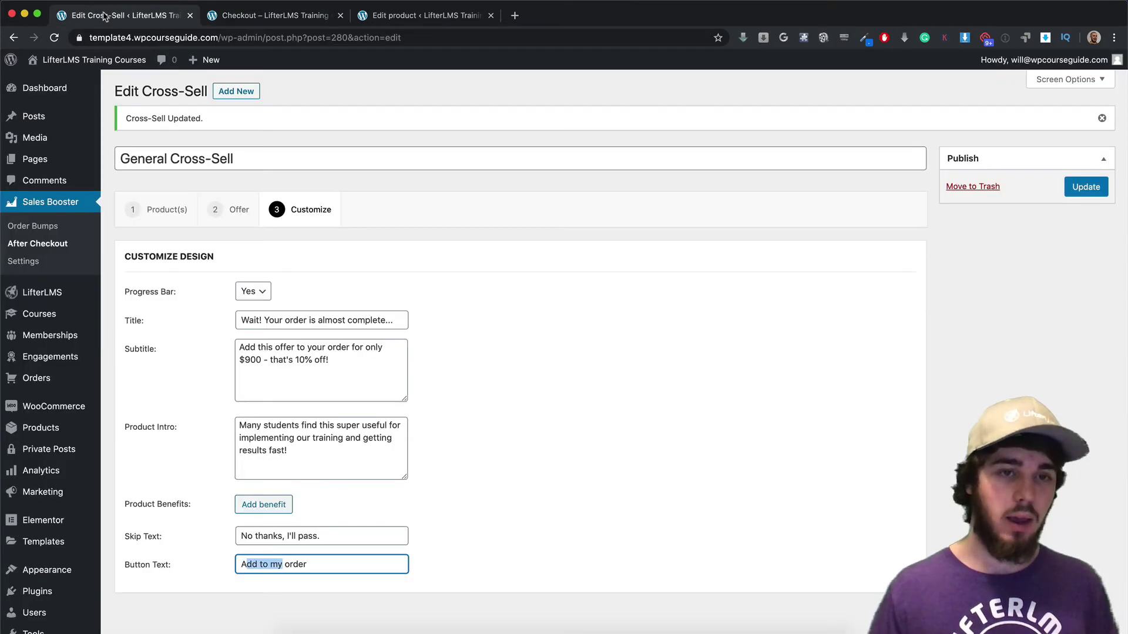
click(247, 504)
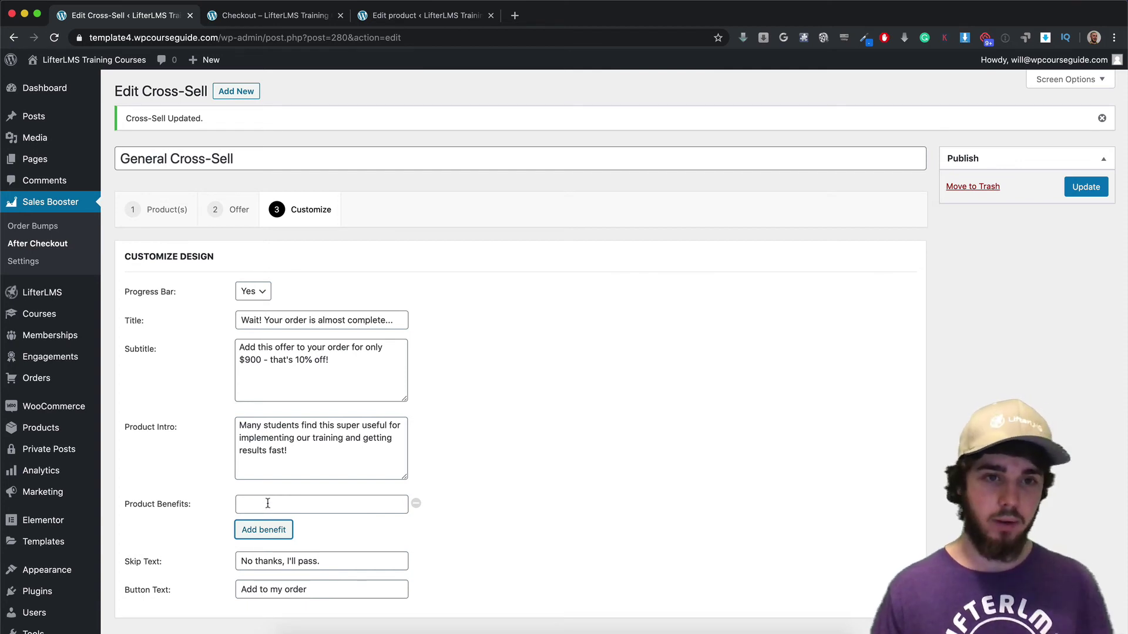
Step: Enter benefits 'Live one-on-one training' and 'Personal emails with feedback' and update the cross-sell
click(288, 503)
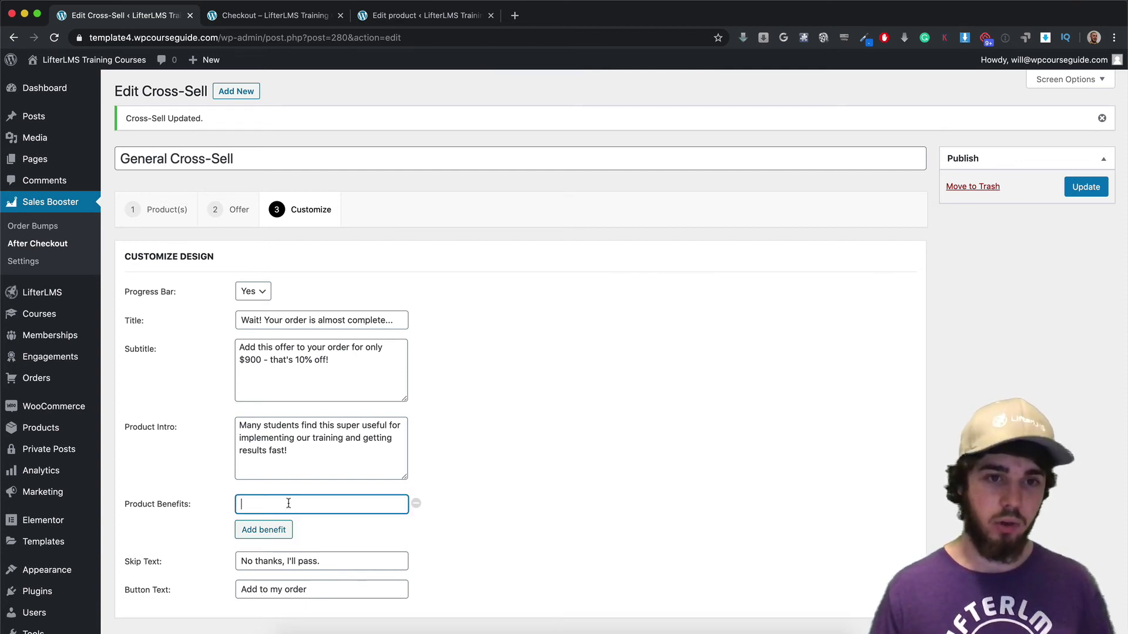
text(Live one)
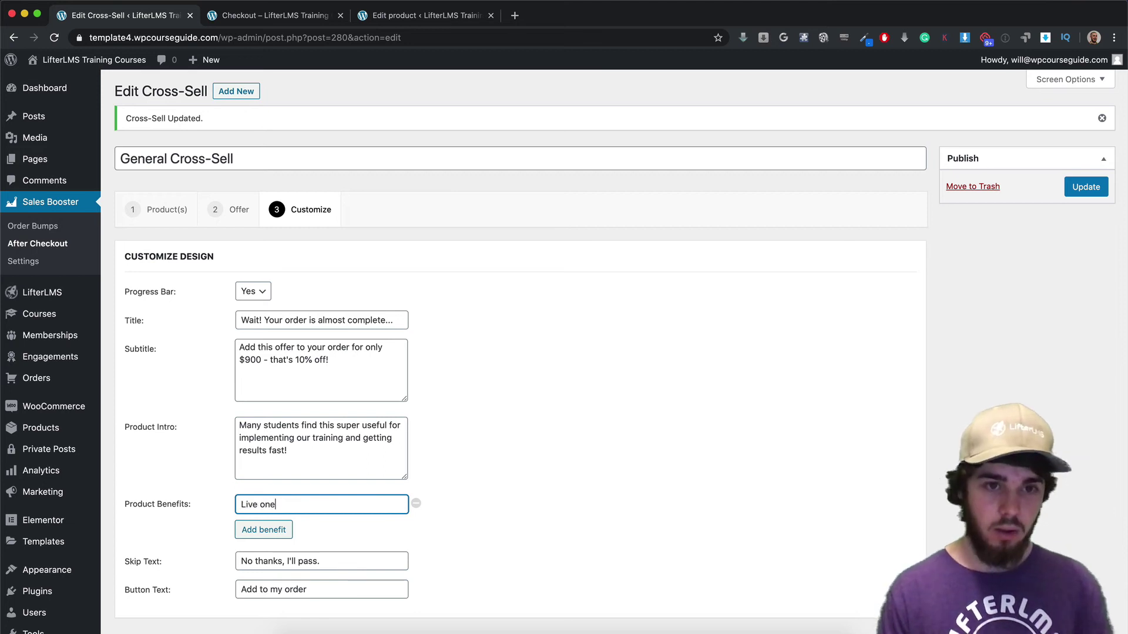
text(-on-one training)
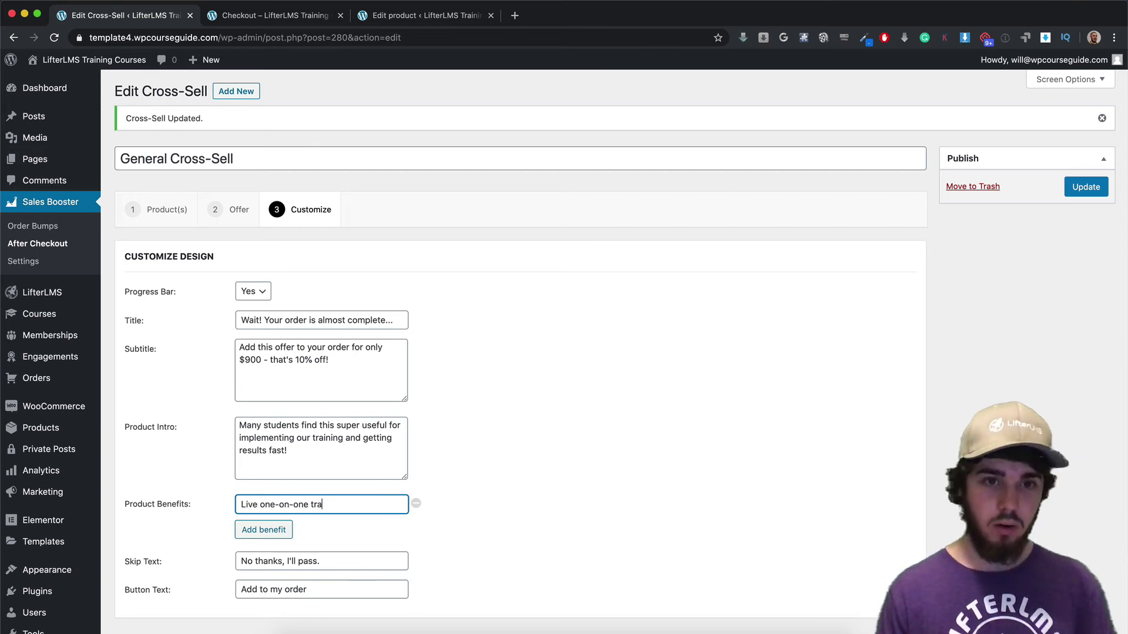
click(273, 530)
text(Personal emails with feedback)
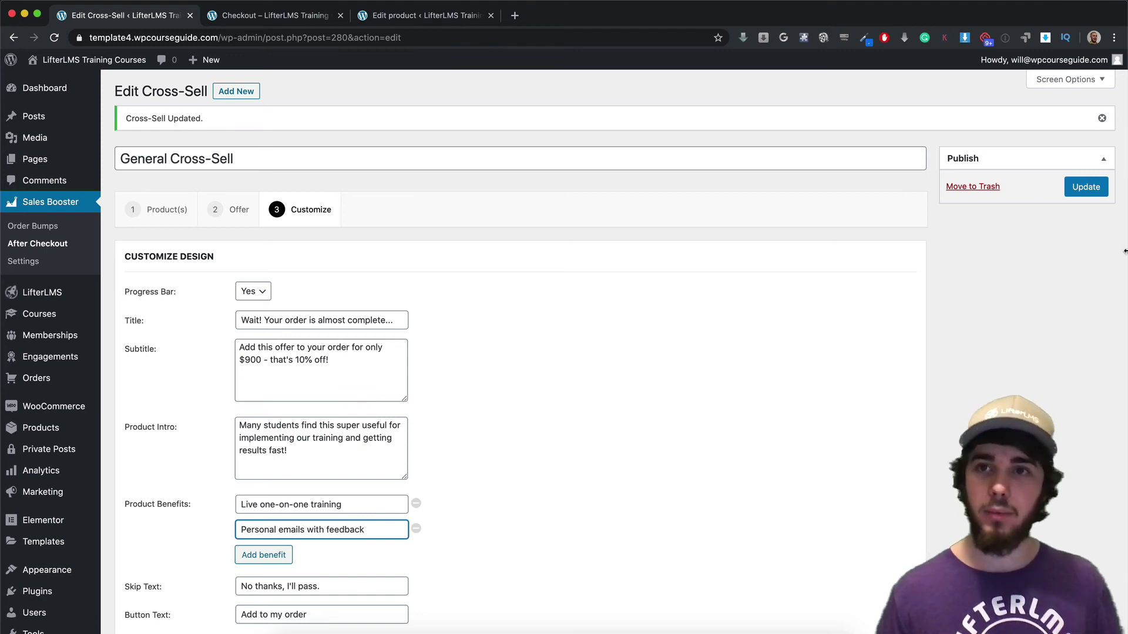
click(1086, 187)
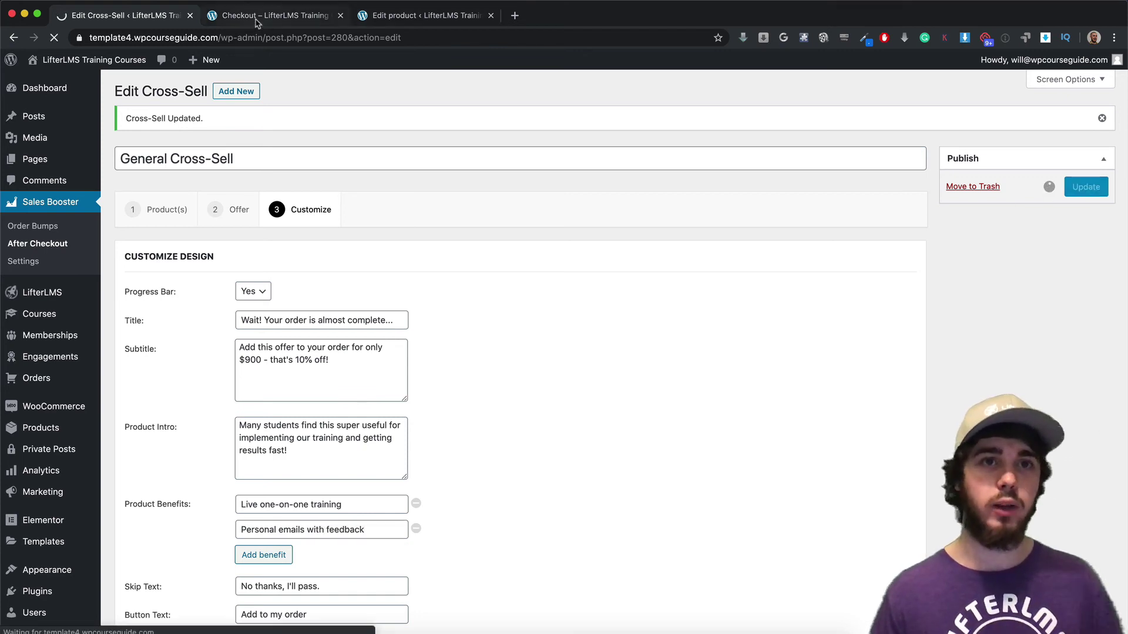
Step: Reload checkout, place the order to see the offer's new intro and two benefits, then dismiss it
click(274, 14)
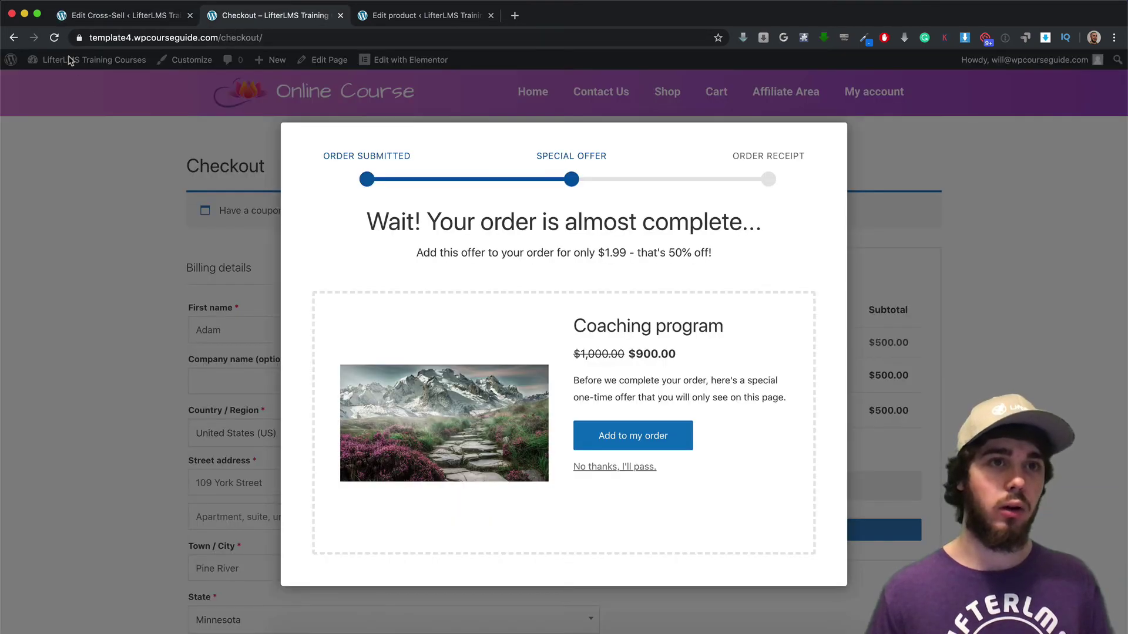
click(54, 37)
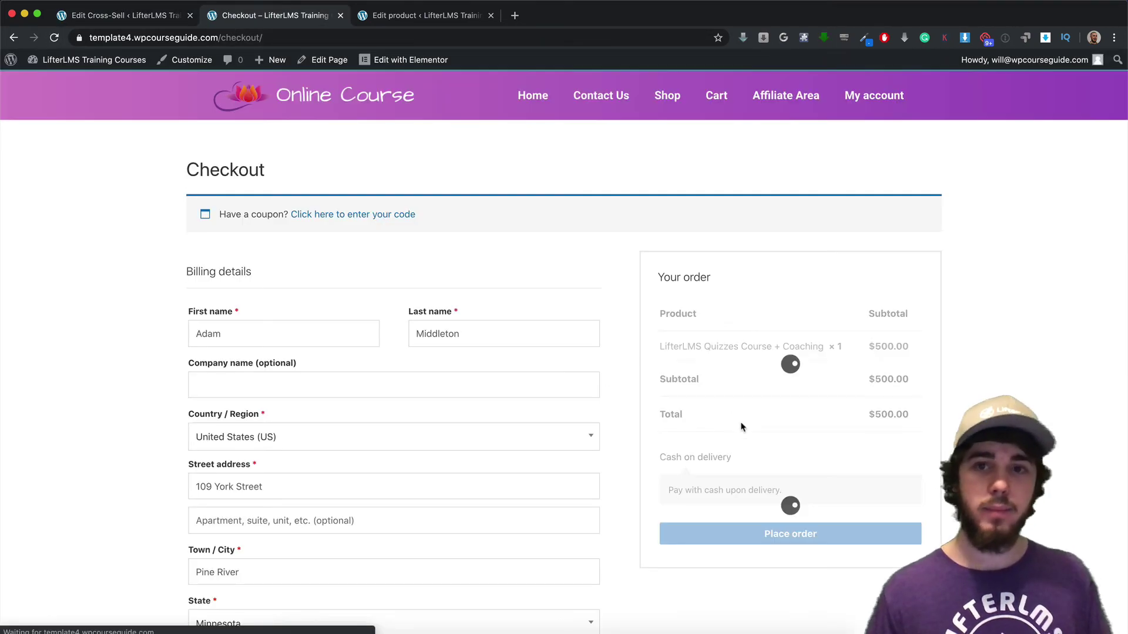
click(799, 534)
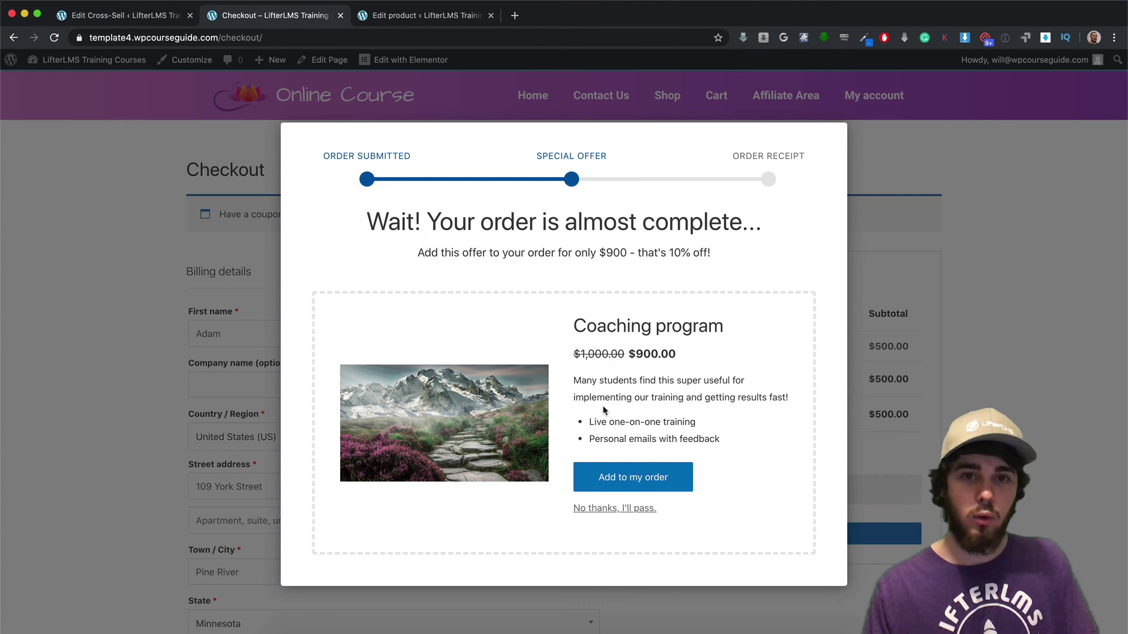
drag(619, 438, 625, 439)
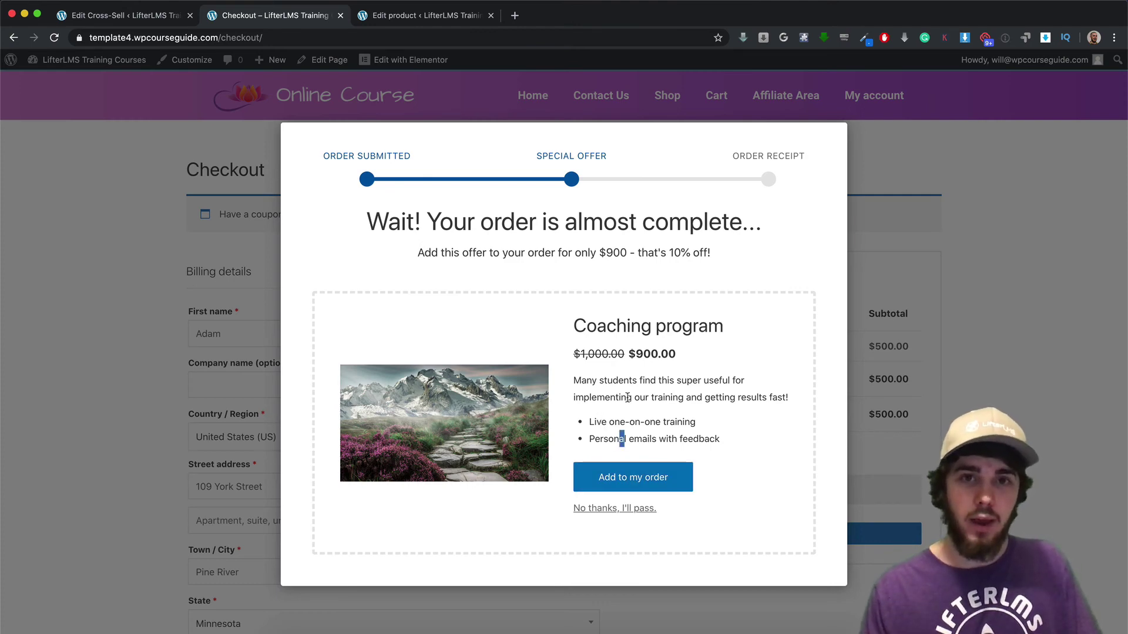
click(624, 396)
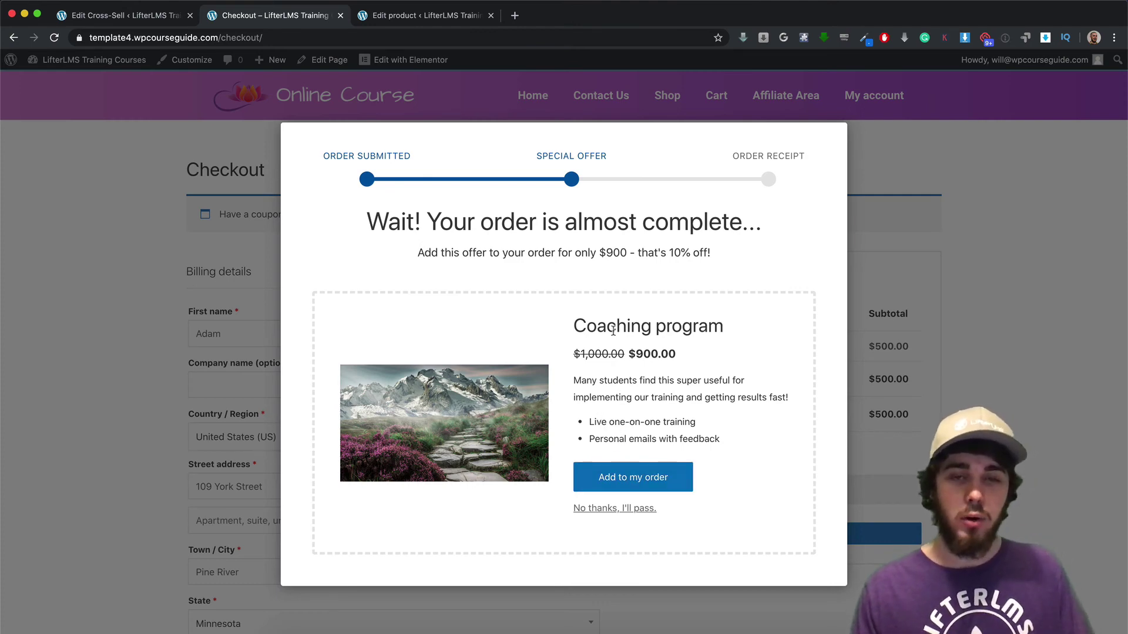
click(624, 508)
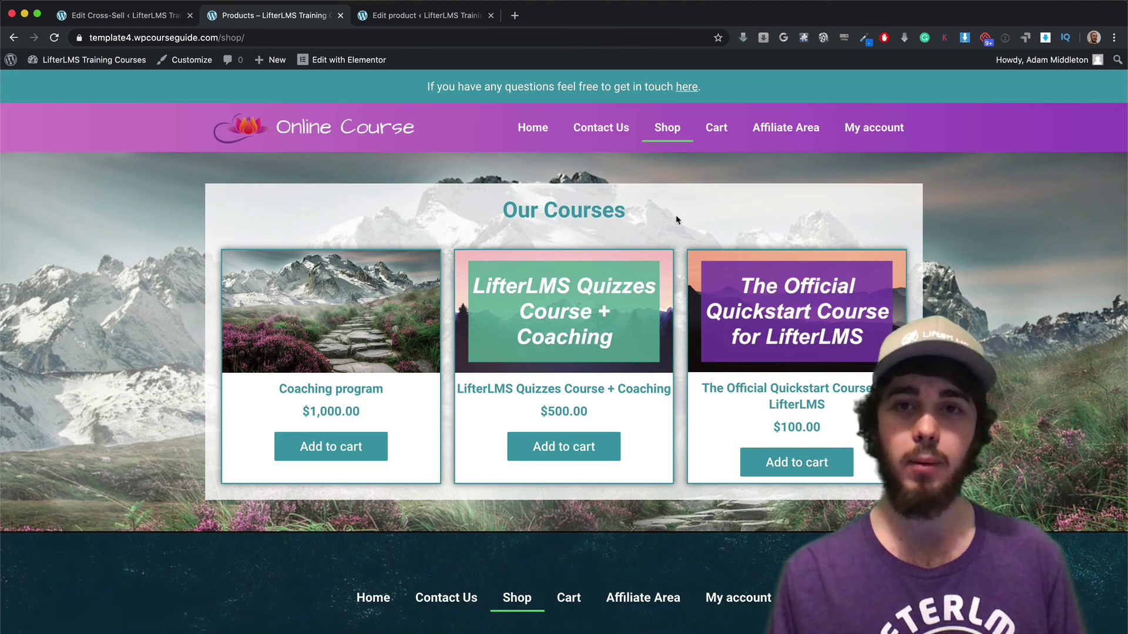
Step: Add The Official Quickstart Course for LifterLMS to cart, proceed to checkout and place the order
click(803, 464)
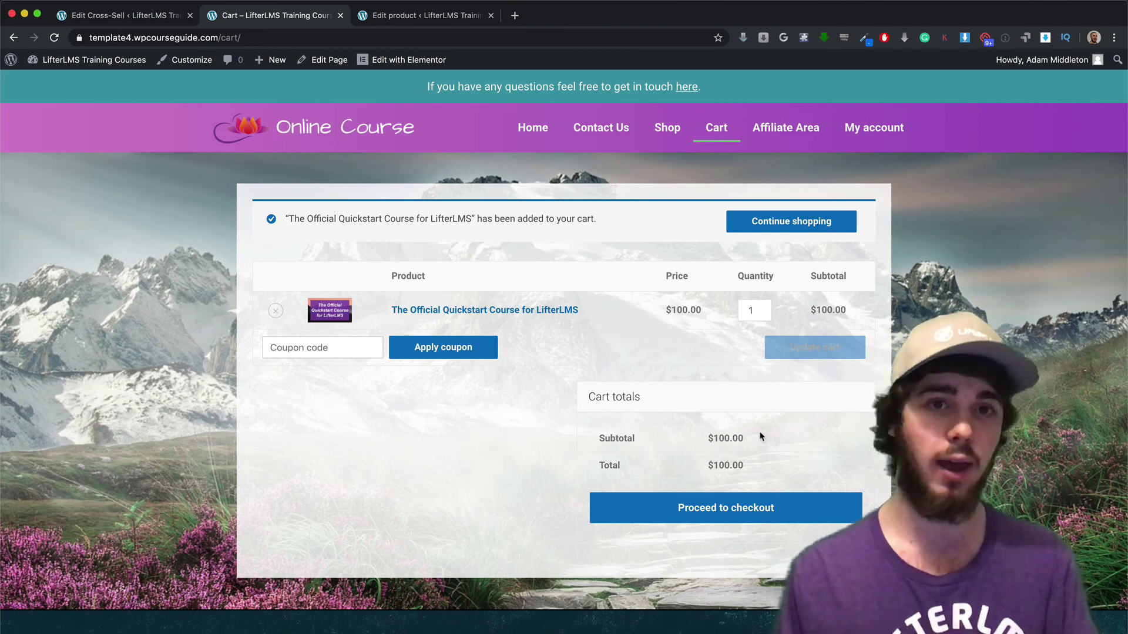
click(742, 515)
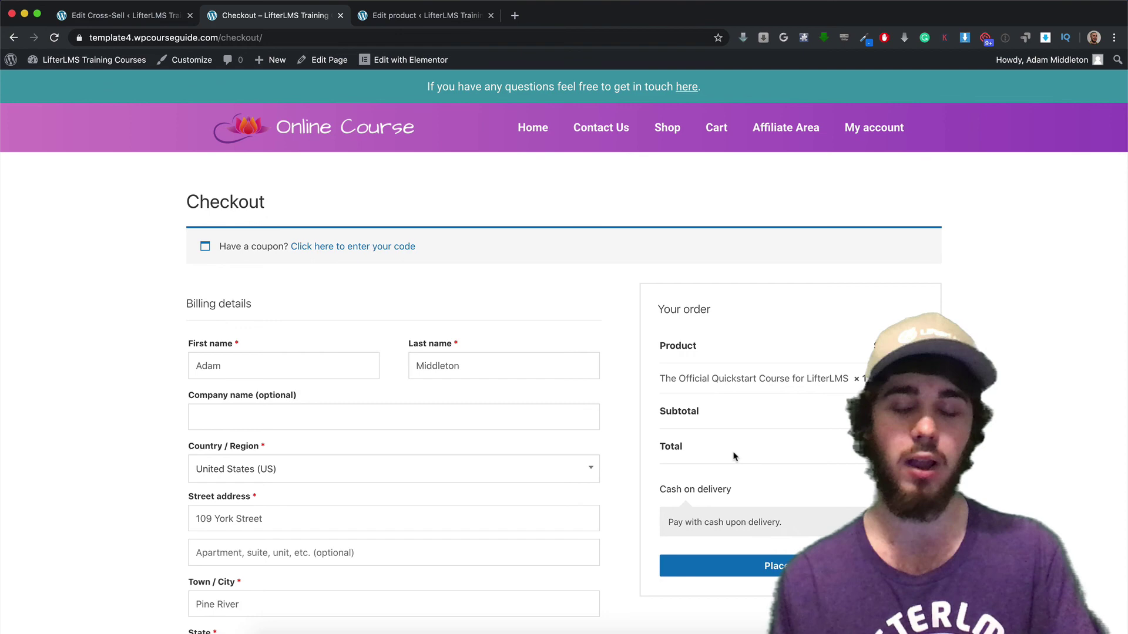
click(758, 565)
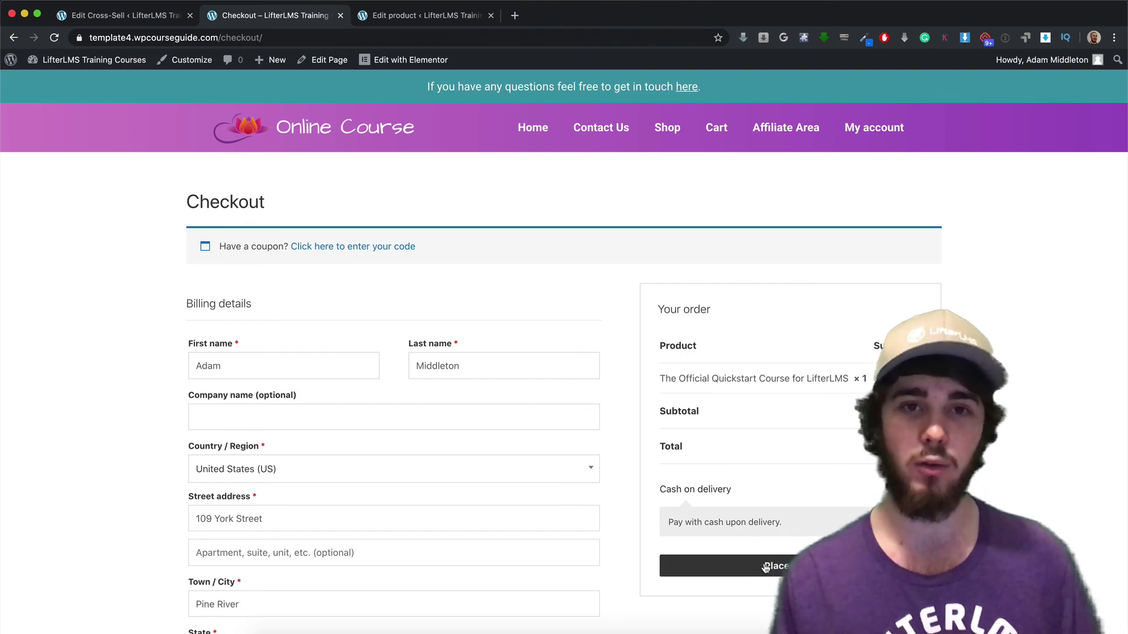